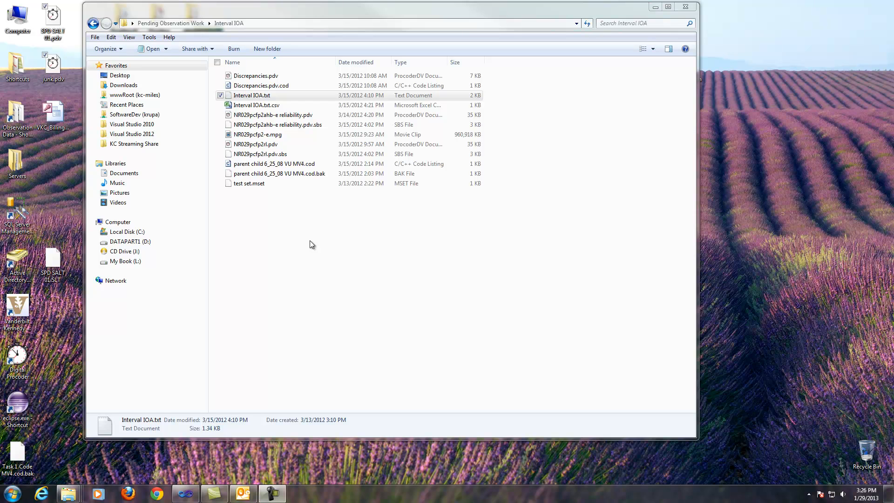
- Launch MOOSES for Windows from the Vanderbilt Kennedy Center program group
{"action": "left_click", "coordinate": [12, 494]}
{"action": "left_click", "coordinate": [44, 452]}
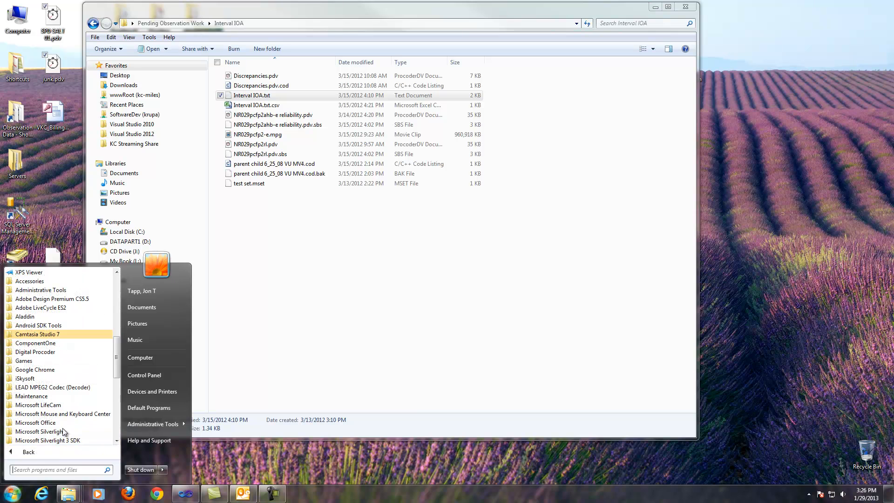
{"action": "left_click_drag", "start_coordinate": [116, 362], "coordinate": [117, 401]}
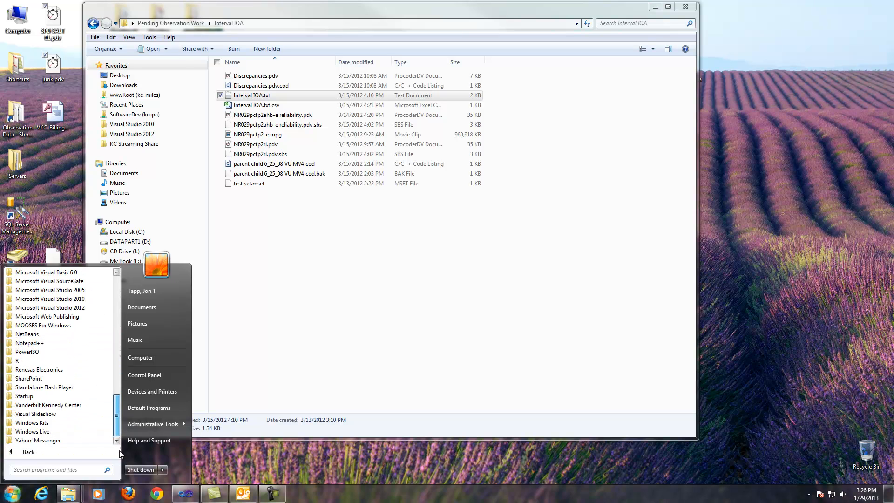
{"action": "left_click", "coordinate": [77, 405]}
{"action": "left_click", "coordinate": [70, 431]}
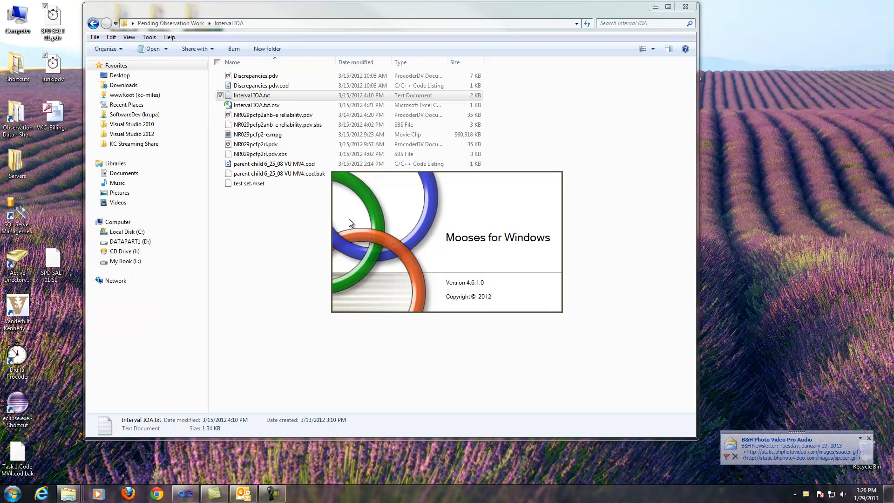
- Open NR029pcfp2ahb-e reliability.pdv from the Interval IOA folder inside Pending Observation Work in ProcoderDV
{"action": "left_click", "coordinate": [232, 25]}
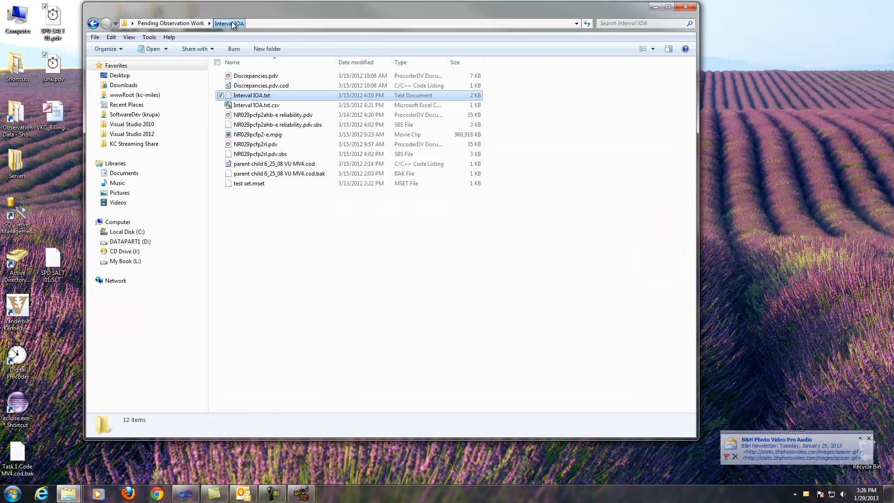
{"action": "left_click", "coordinate": [180, 24]}
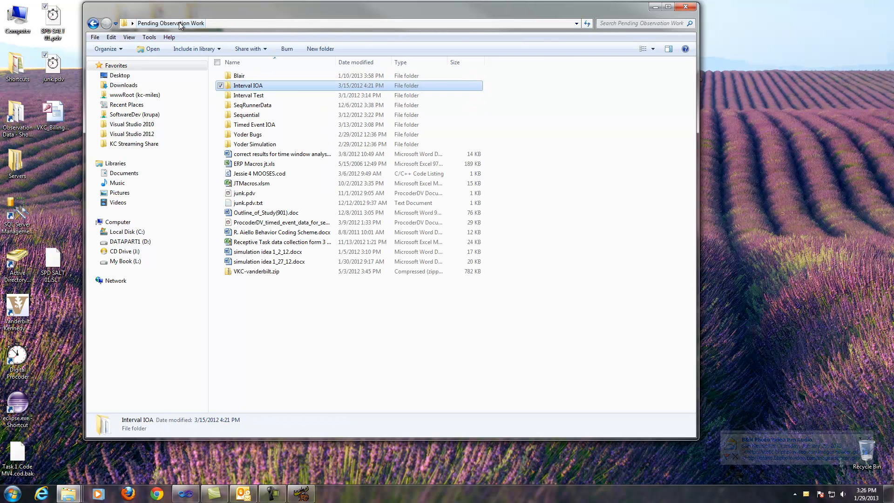
{"action": "double_click", "coordinate": [267, 86]}
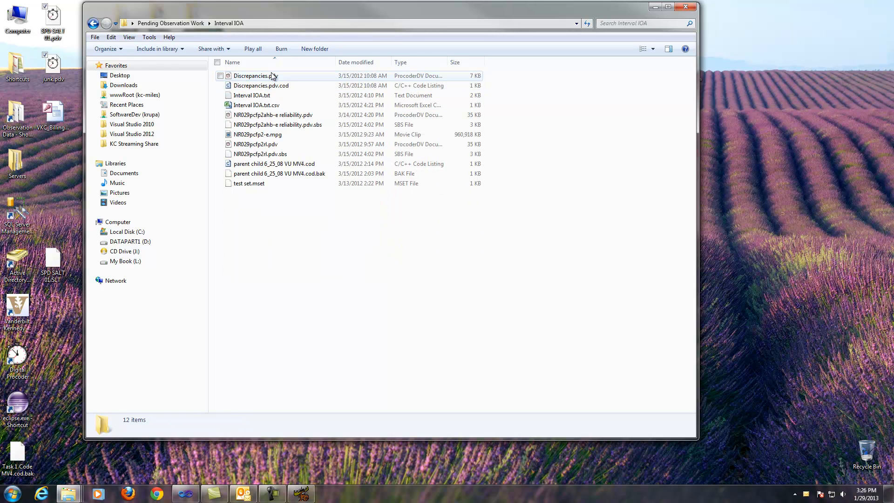
{"action": "double_click", "coordinate": [284, 116]}
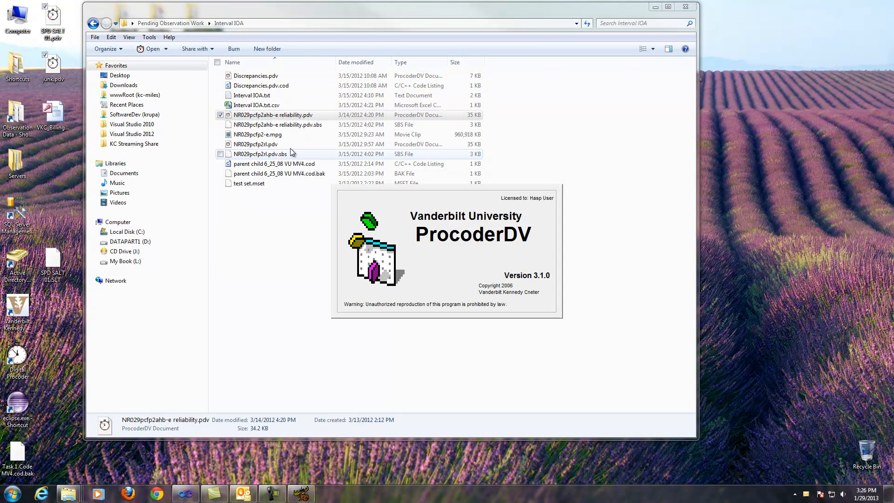
{"action": "left_click", "coordinate": [518, 278]}
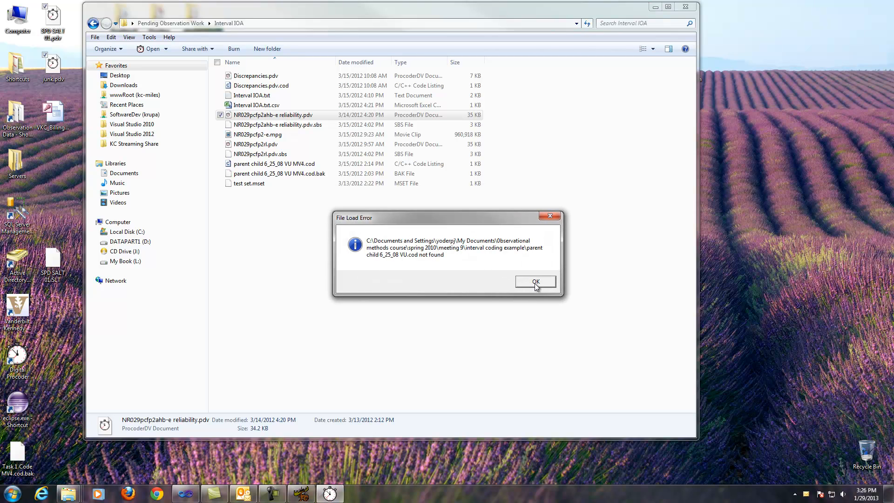
{"action": "left_click", "coordinate": [534, 283]}
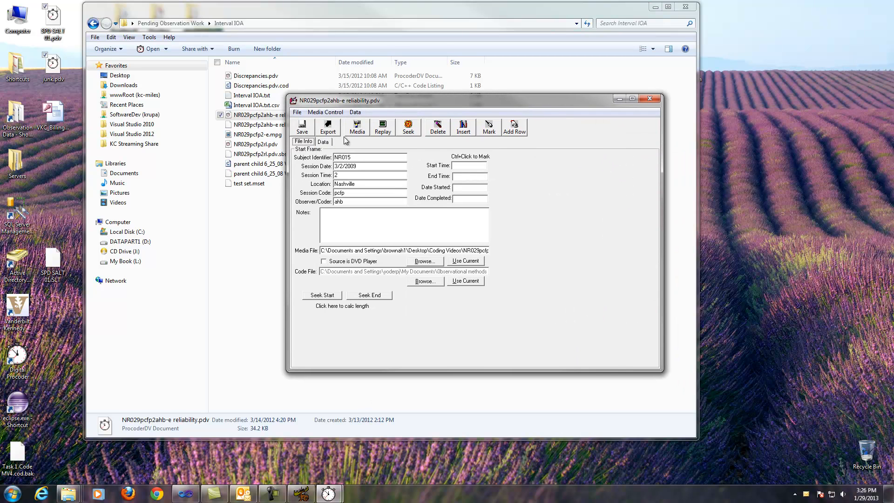
- Examine the file's coded interval data with the Group 1 and Group 2 columns widened, and close the file
{"action": "left_click", "coordinate": [327, 142]}
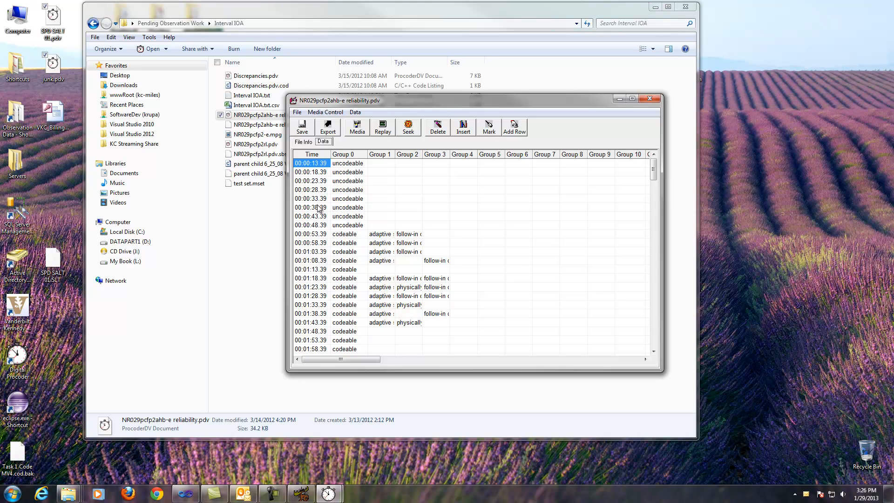
{"action": "left_click", "coordinate": [327, 173]}
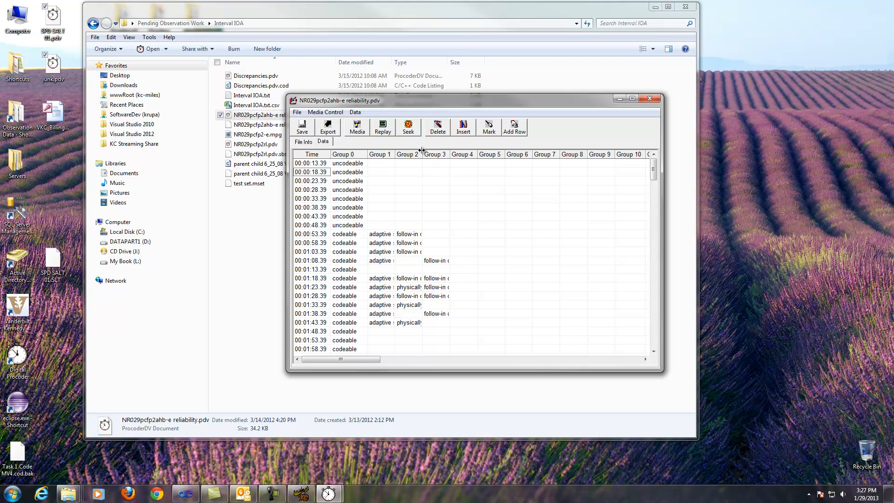
{"action": "left_click_drag", "start_coordinate": [421, 150], "coordinate": [446, 152]}
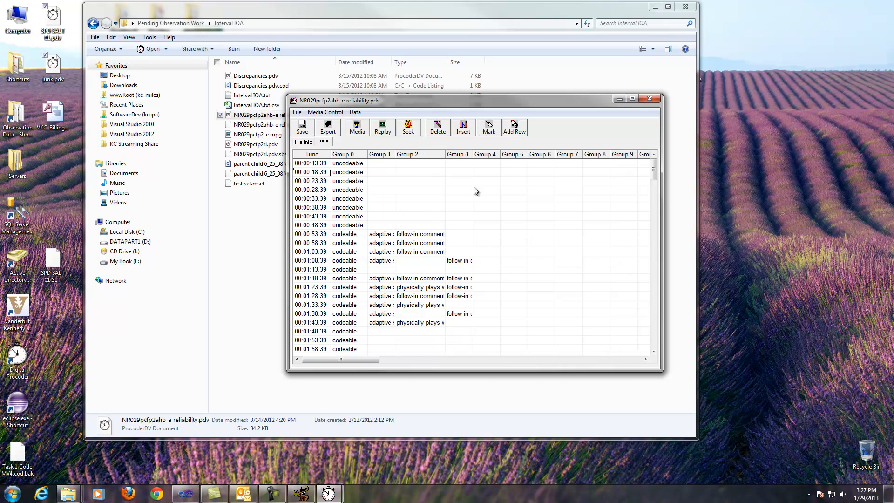
{"action": "left_click_drag", "start_coordinate": [395, 154], "coordinate": [423, 155]}
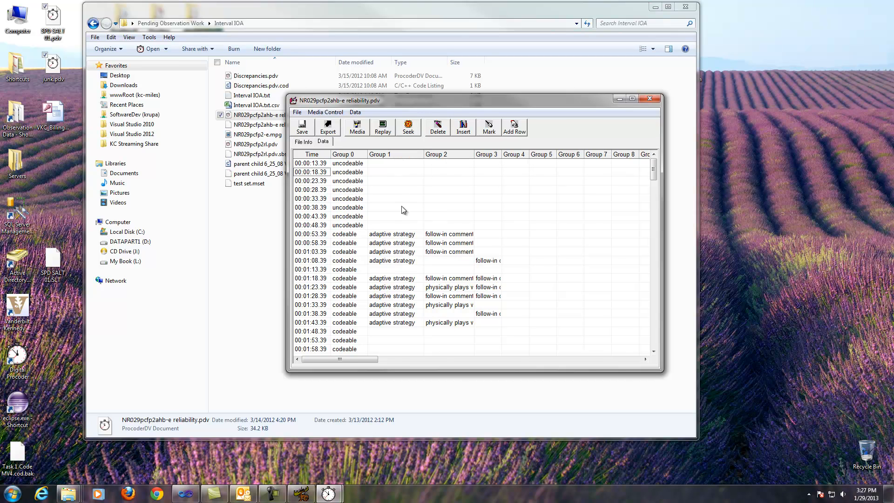
{"action": "left_click", "coordinate": [654, 98]}
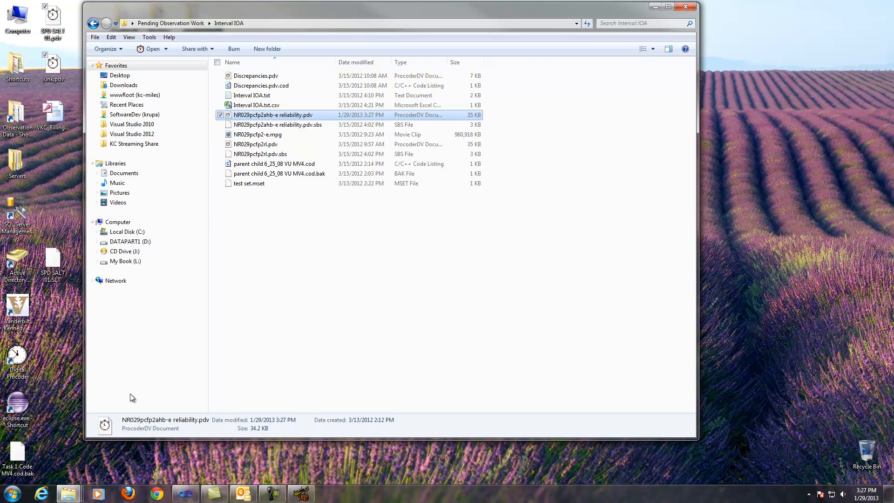
- Switch to MOOSES for Windows and open the Code File Editor
{"action": "left_click", "coordinate": [301, 494]}
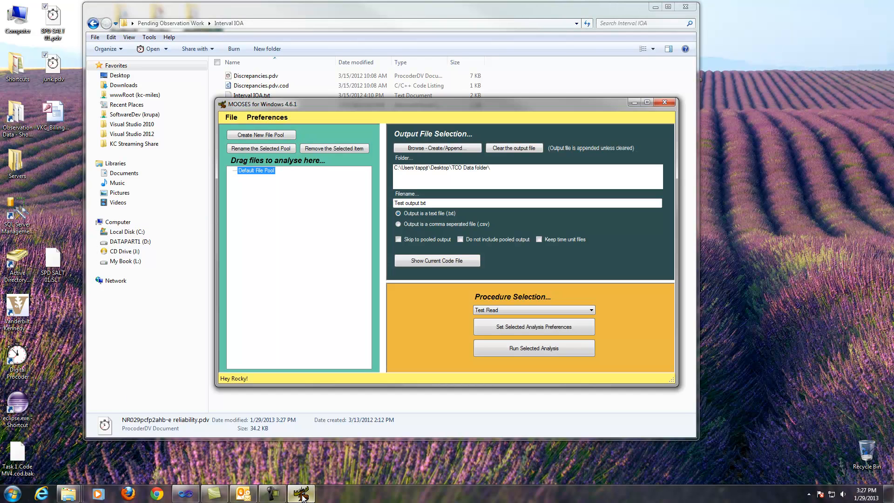
{"action": "left_click", "coordinate": [266, 120]}
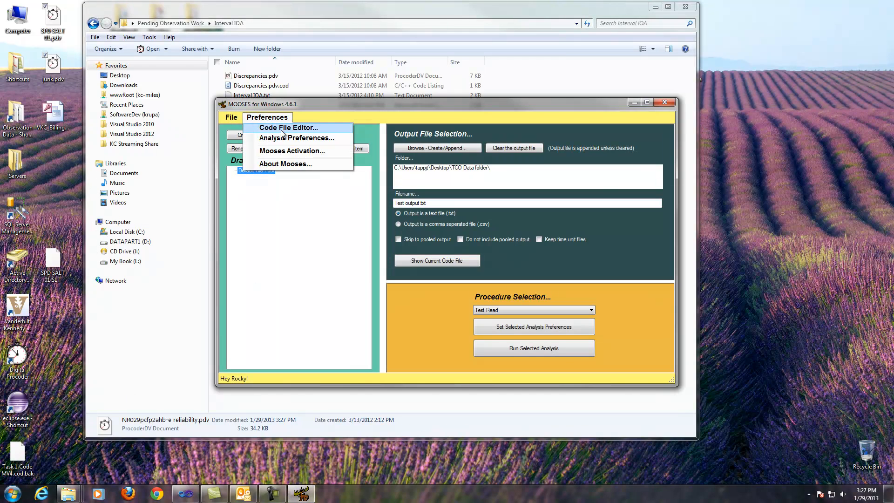
{"action": "left_click", "coordinate": [283, 132]}
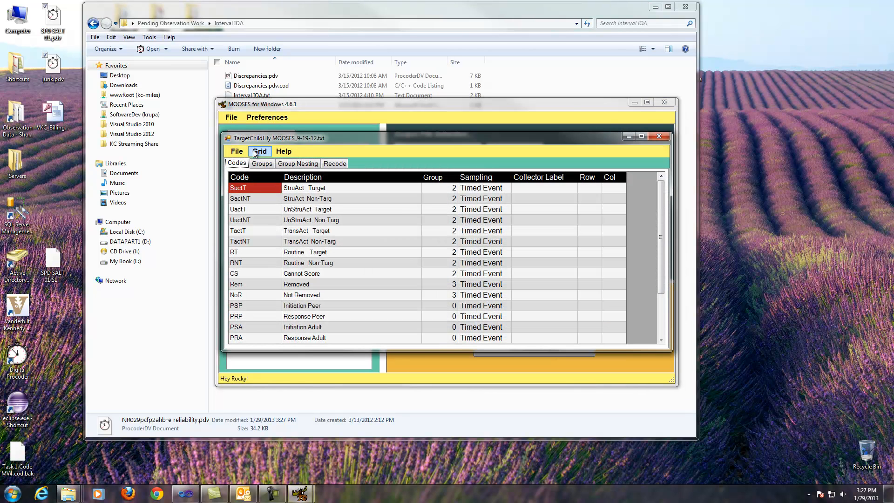
- Load the code file parent child 6_25_08 VU MV4.cod from the Interval IOA folder in the desktop's Pending Observation Work
{"action": "left_click", "coordinate": [237, 152]}
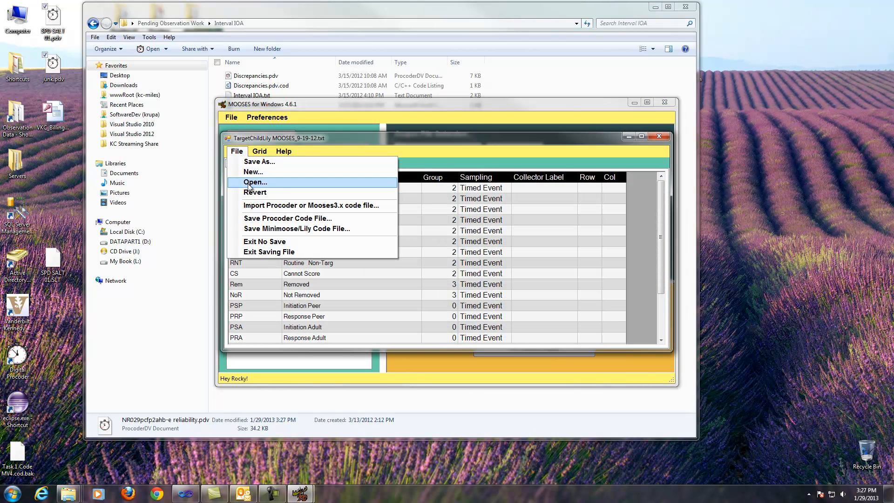
{"action": "left_click", "coordinate": [252, 178]}
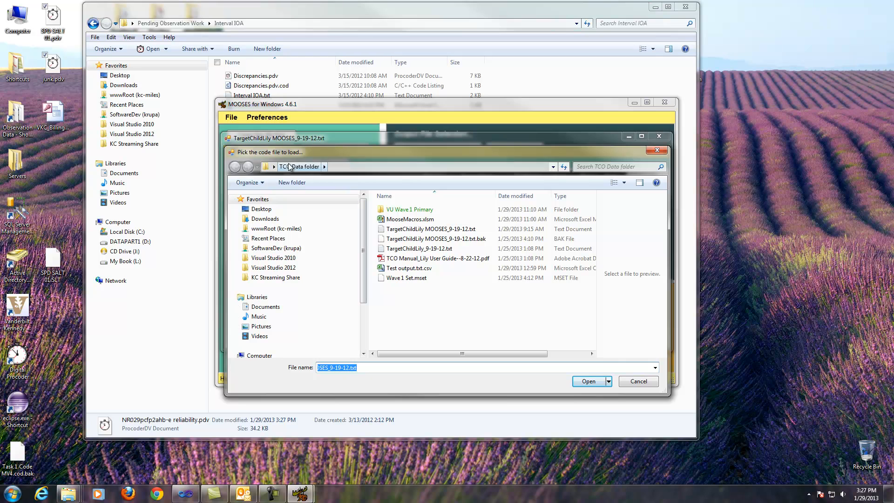
{"action": "left_click", "coordinate": [255, 210]}
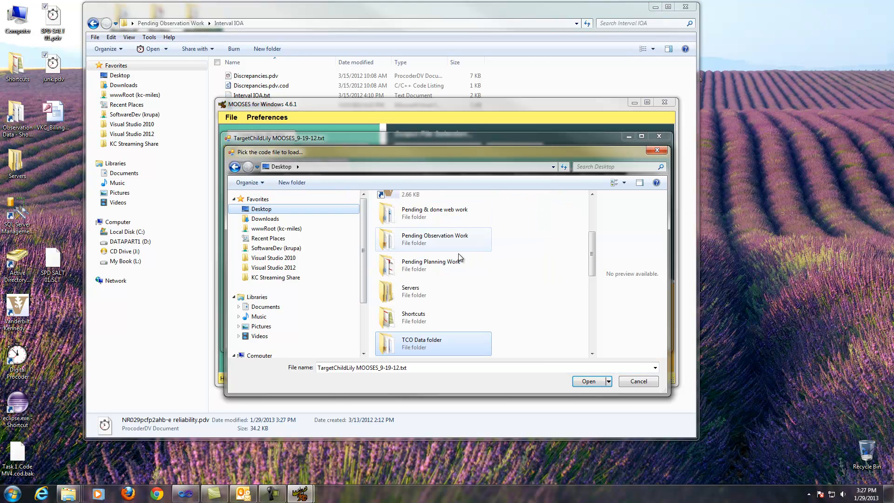
{"action": "double_click", "coordinate": [444, 237]}
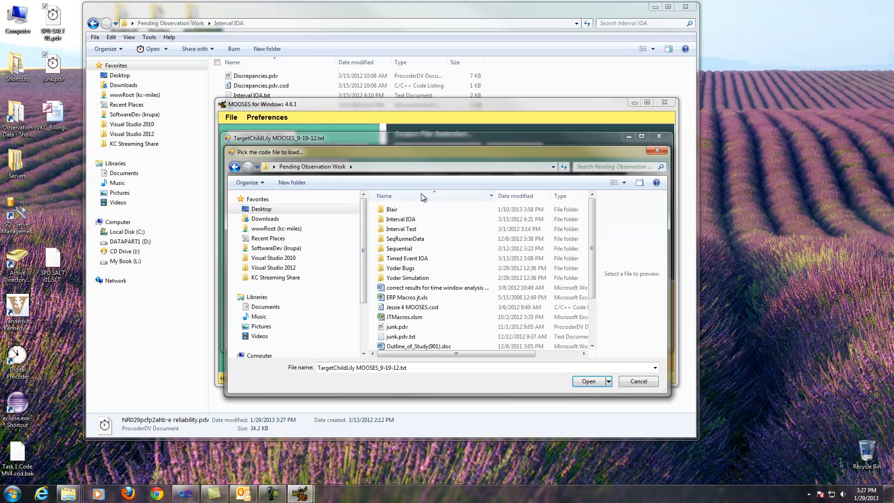
{"action": "double_click", "coordinate": [420, 219]}
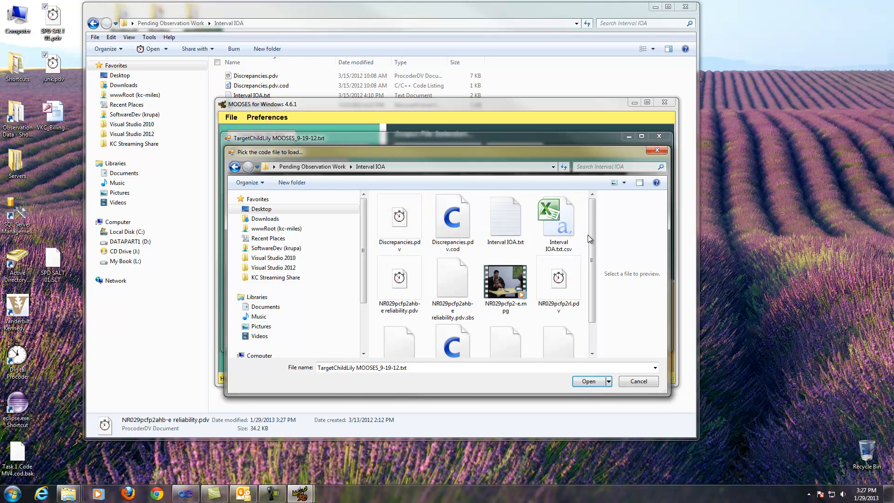
{"action": "left_click", "coordinate": [625, 183]}
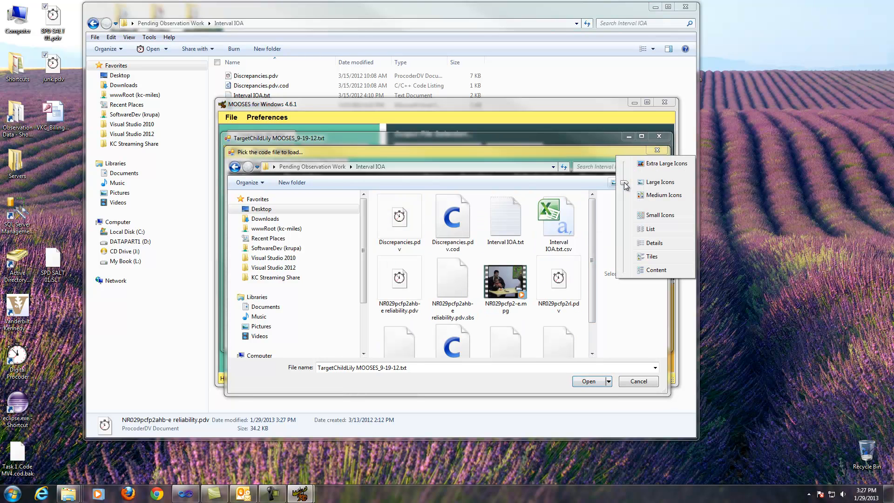
{"action": "left_click", "coordinate": [649, 241]}
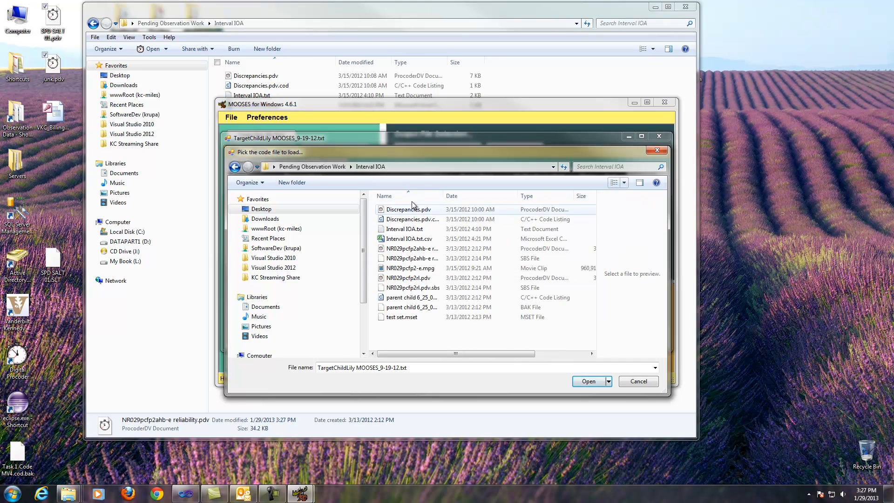
{"action": "left_click", "coordinate": [428, 298]}
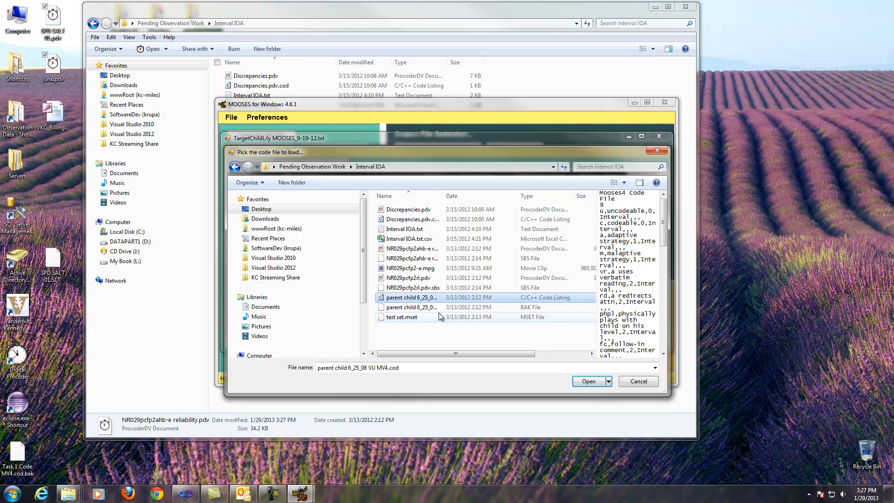
{"action": "left_click", "coordinate": [589, 382]}
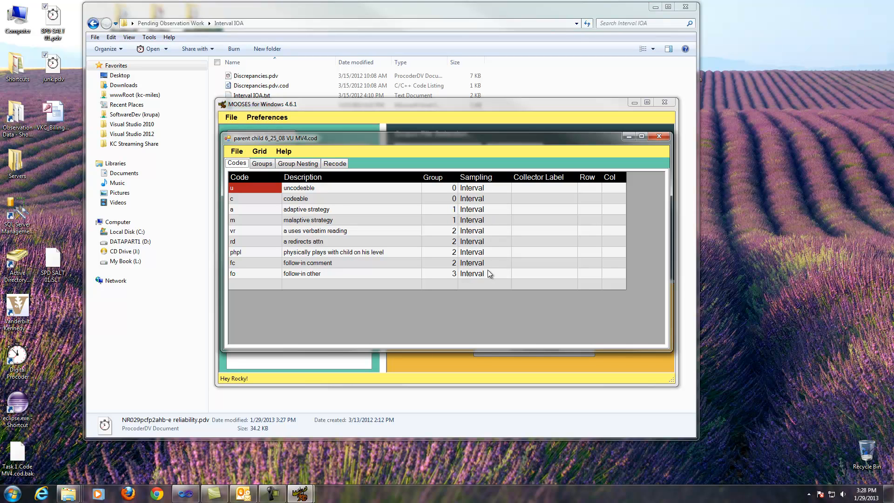
- Review the code file's groups, group nesting and codes, and close the editor
{"action": "left_click", "coordinate": [260, 163]}
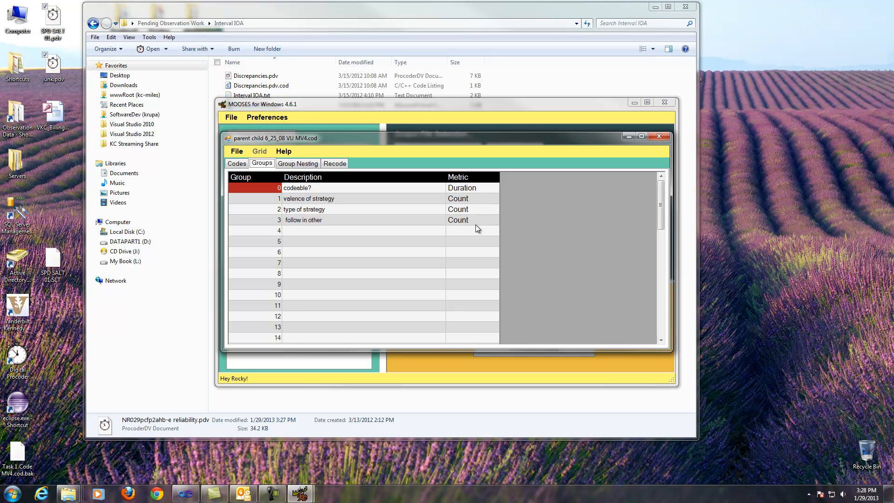
{"action": "left_click", "coordinate": [298, 164]}
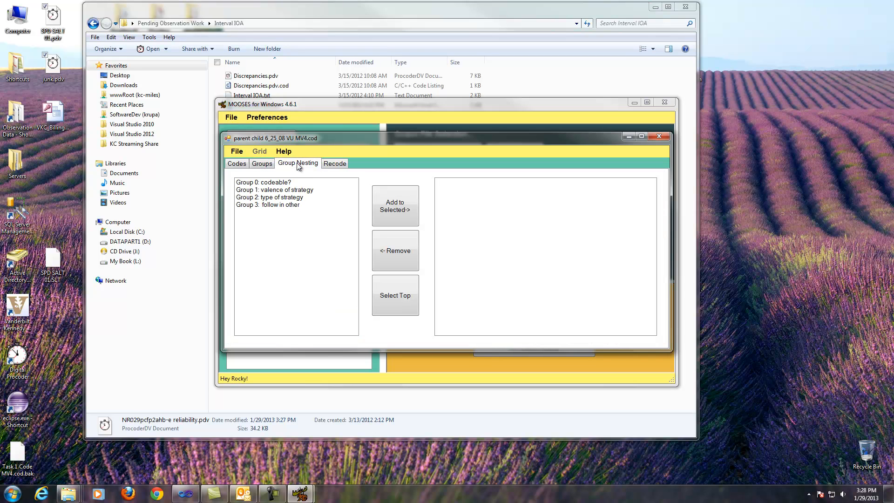
{"action": "left_click", "coordinate": [259, 163]}
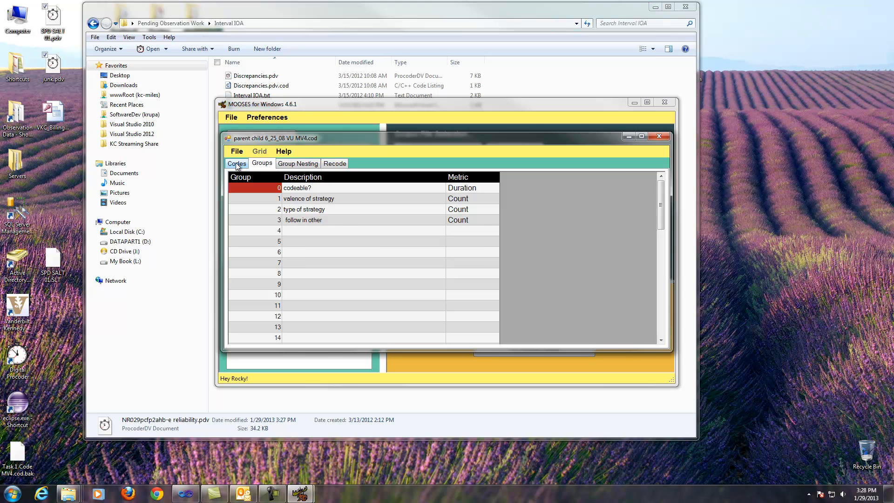
{"action": "left_click", "coordinate": [238, 165]}
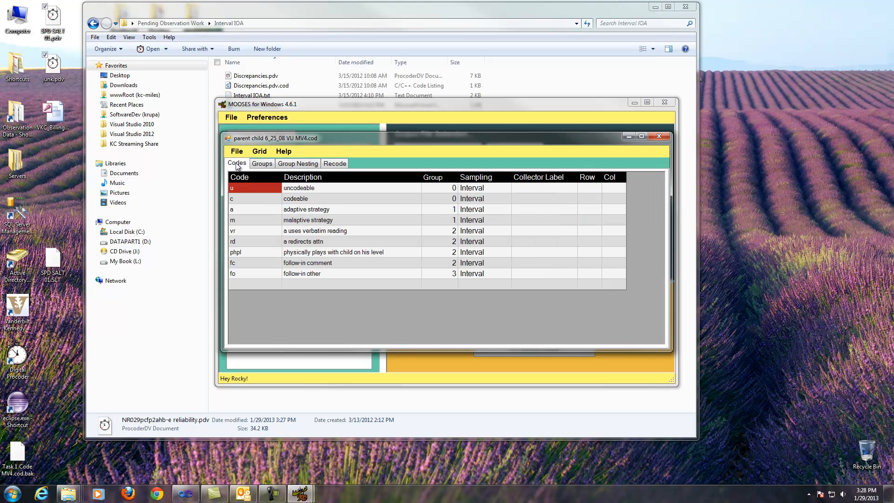
{"action": "left_click", "coordinate": [657, 138]}
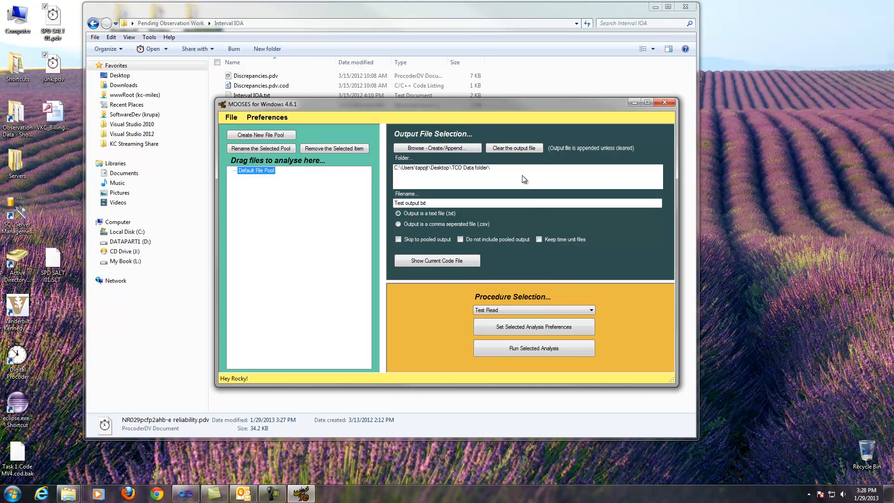
- Set the analysis output to a text file named Junk in the Interval IOA folder
{"action": "left_click", "coordinate": [459, 148]}
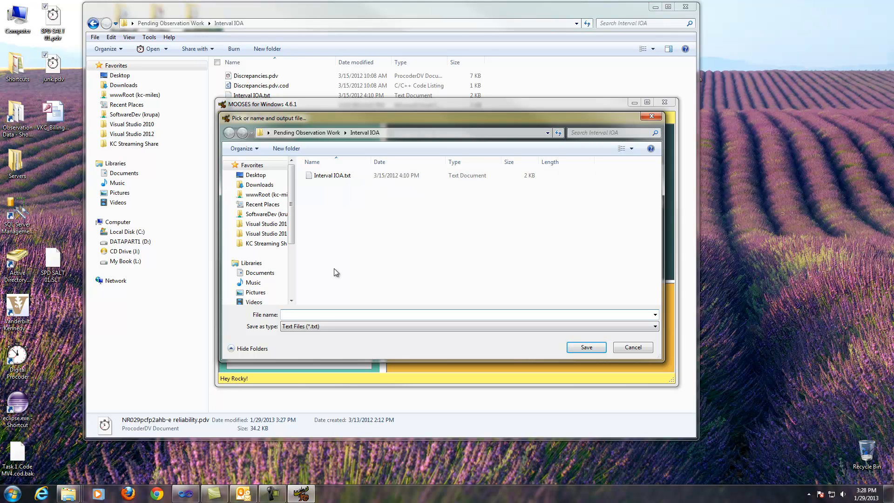
{"action": "type", "text": "Junk"}
{"action": "key", "text": "Return"}
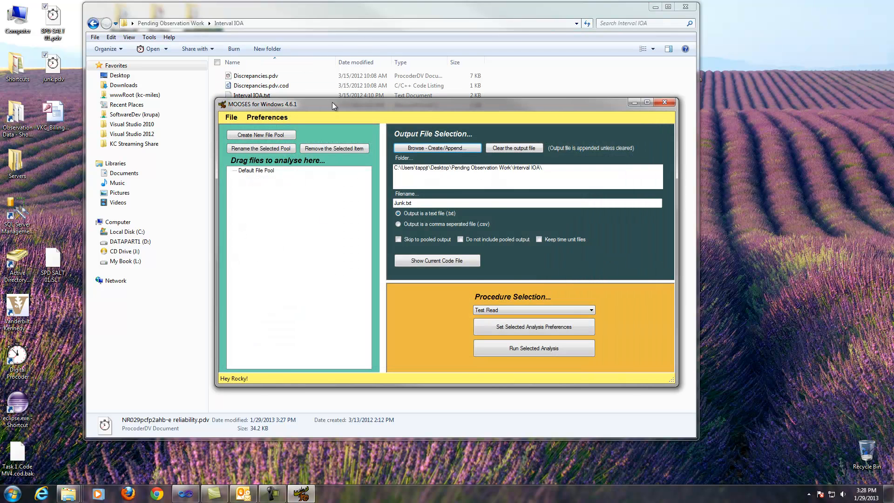
- Add NR029pcfp2ahb-e reliability.pdv and NR029pcfp2rl.pdv from the Interval IOA folder to the Default File Pool
{"action": "left_click_drag", "start_coordinate": [331, 102], "coordinate": [601, 87]}
{"action": "left_click_drag", "start_coordinate": [290, 120], "coordinate": [550, 200]}
{"action": "left_click_drag", "start_coordinate": [259, 144], "coordinate": [562, 226]}
{"action": "left_click_drag", "start_coordinate": [616, 96], "coordinate": [280, 88]}
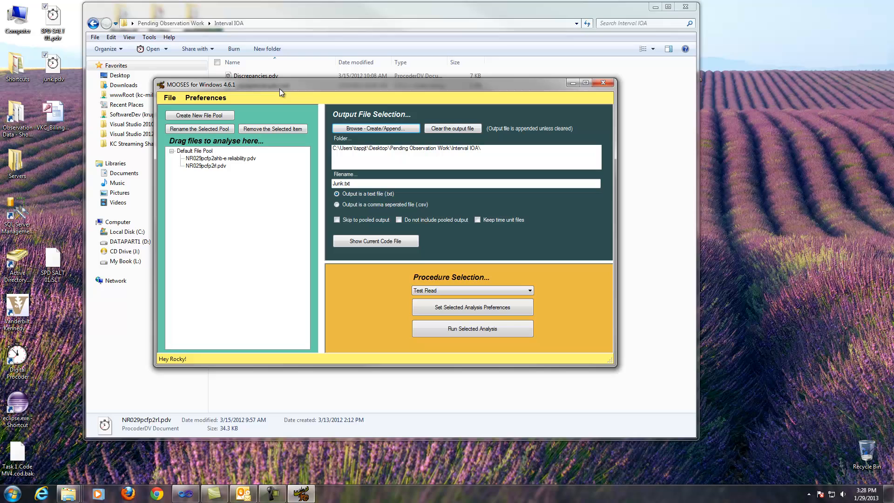
- Set the analysis input format to Procoder (.pdv) files and run a Test Read of the Default File Pool
{"action": "left_click", "coordinate": [470, 290]}
{"action": "left_click", "coordinate": [482, 289]}
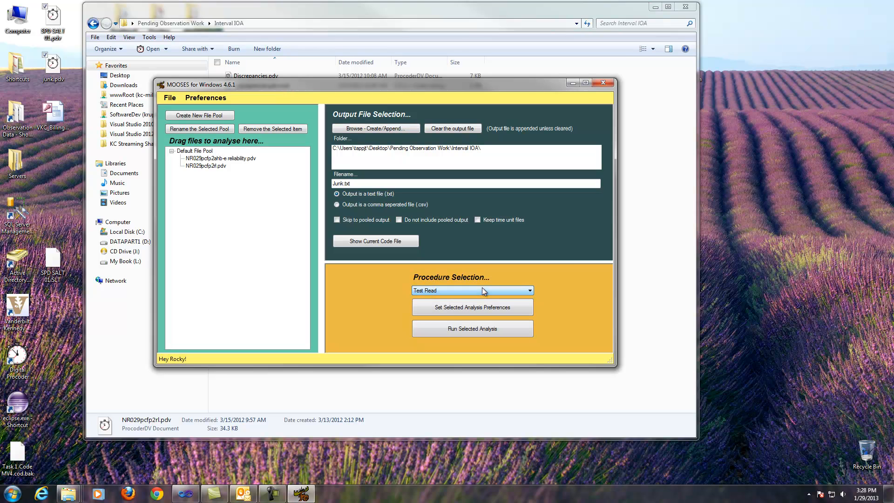
{"action": "left_click", "coordinate": [468, 316]}
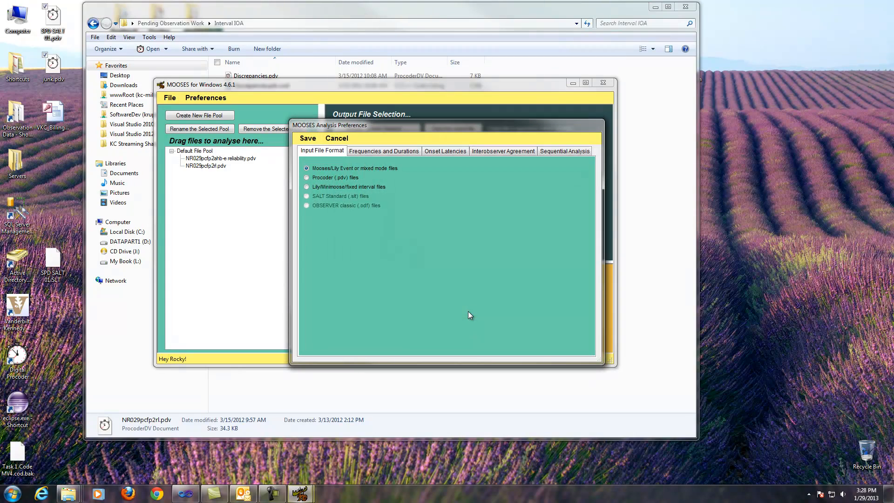
{"action": "left_click", "coordinate": [306, 178]}
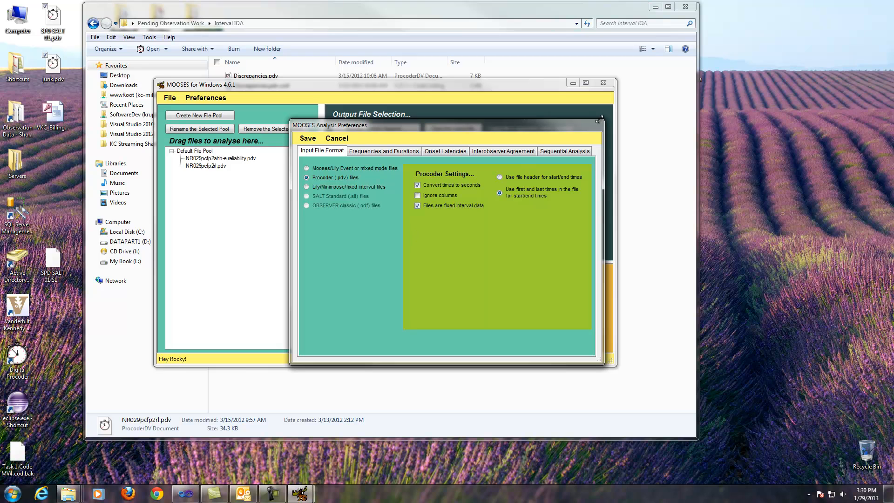
{"action": "left_click", "coordinate": [308, 138]}
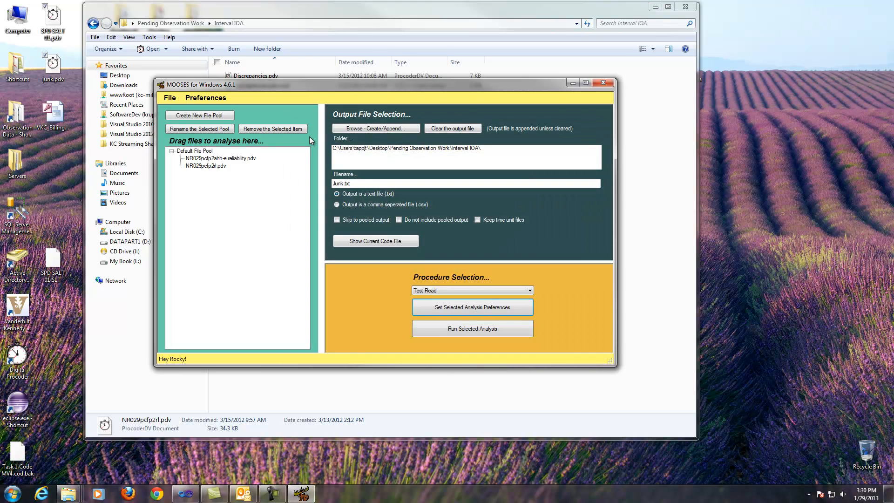
{"action": "left_click", "coordinate": [472, 330]}
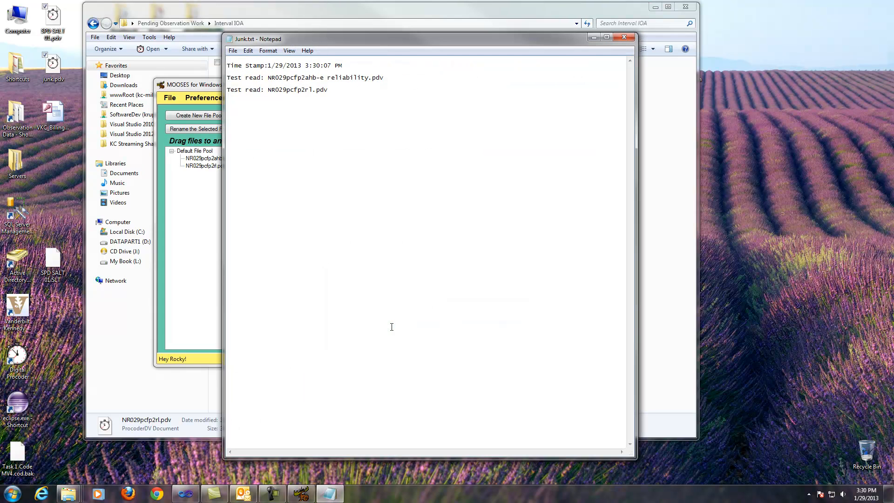
{"action": "left_click", "coordinate": [624, 36]}
- Run the Event Frequencies and Durations procedure on the Default File Pool, closing the output file and minimizing the Interval IOA folder window
{"action": "left_click", "coordinate": [507, 291]}
{"action": "left_click", "coordinate": [502, 305]}
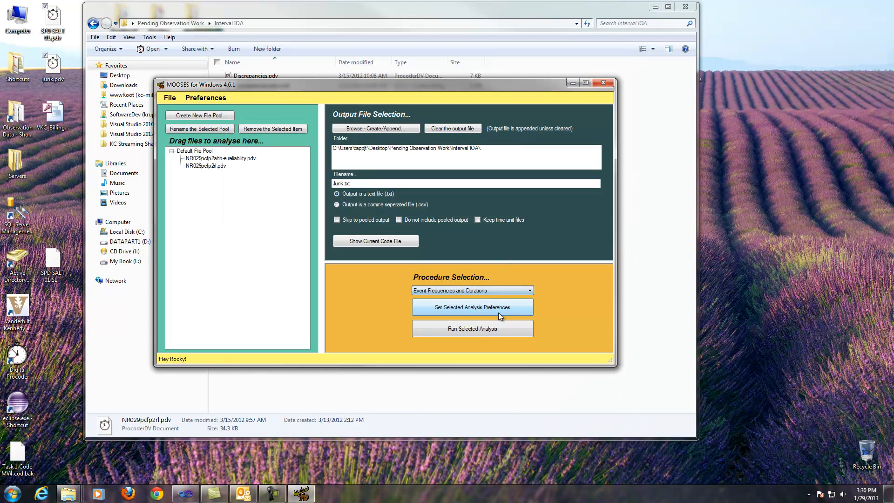
{"action": "left_click", "coordinate": [476, 332]}
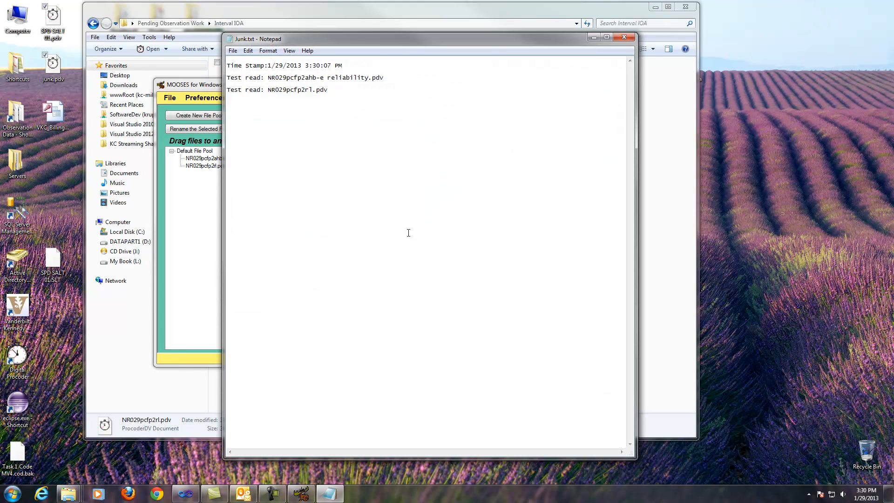
{"action": "left_click", "coordinate": [624, 32]}
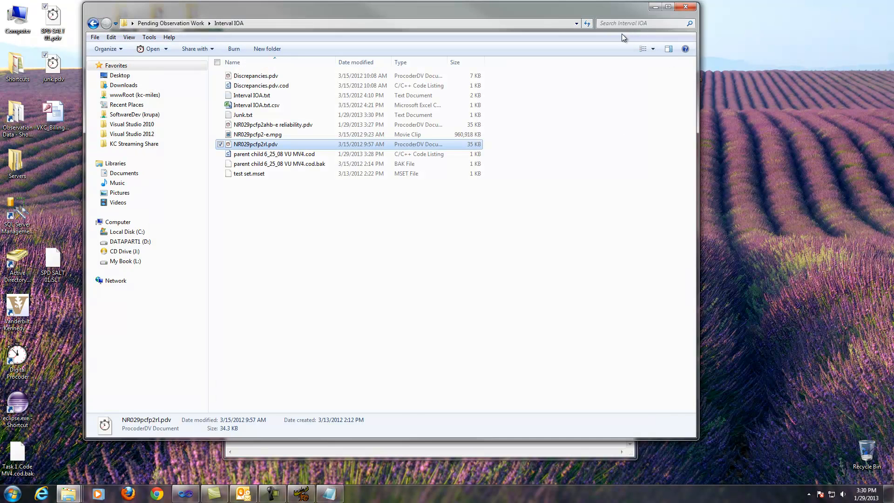
{"action": "left_click", "coordinate": [424, 449]}
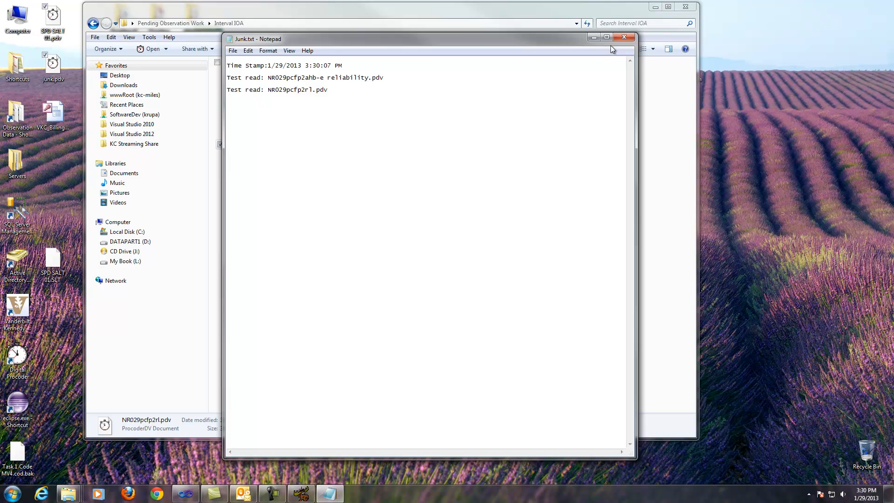
{"action": "left_click", "coordinate": [624, 37]}
{"action": "left_click", "coordinate": [655, 7]}
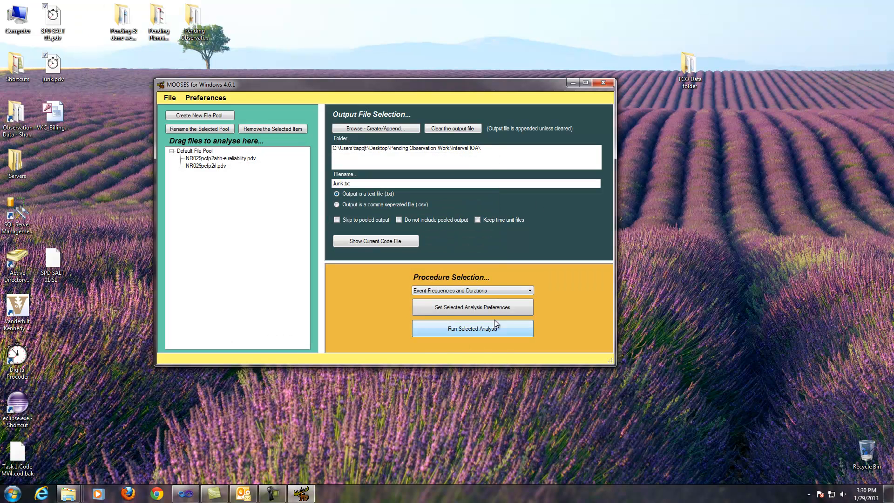
- Set the frequencies and durations preference to No Nested Counts, rerun the analysis and review the individual and pooled interval count reports
{"action": "left_click", "coordinate": [471, 309]}
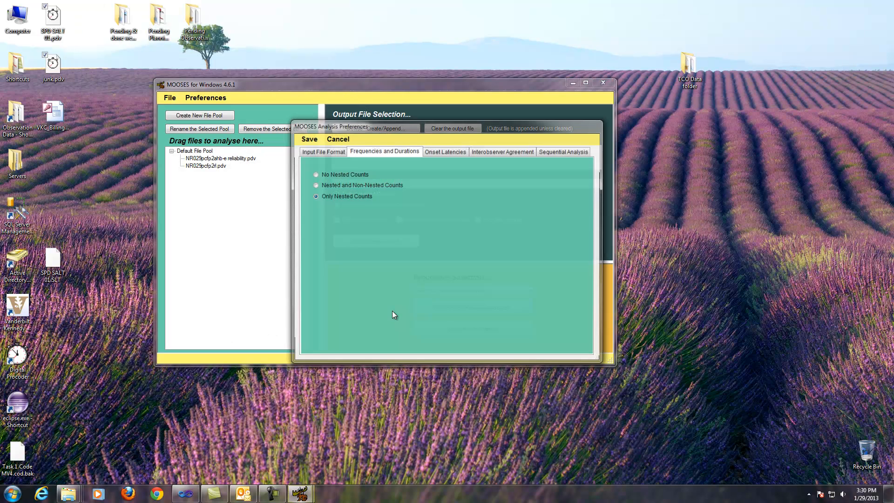
{"action": "left_click", "coordinate": [314, 175]}
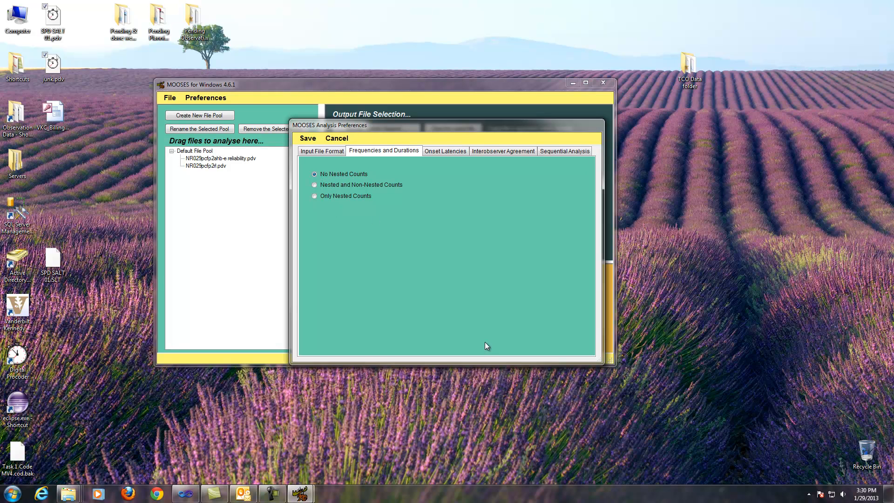
{"action": "left_click", "coordinate": [307, 140]}
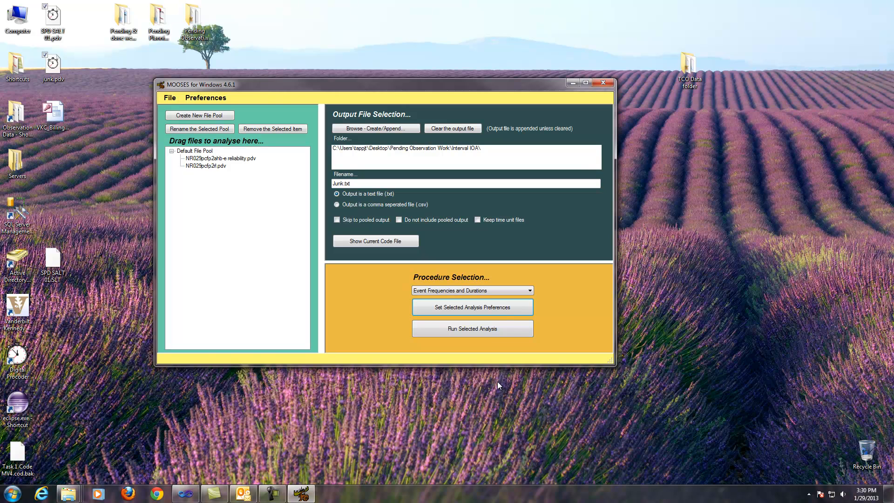
{"action": "left_click", "coordinate": [480, 330]}
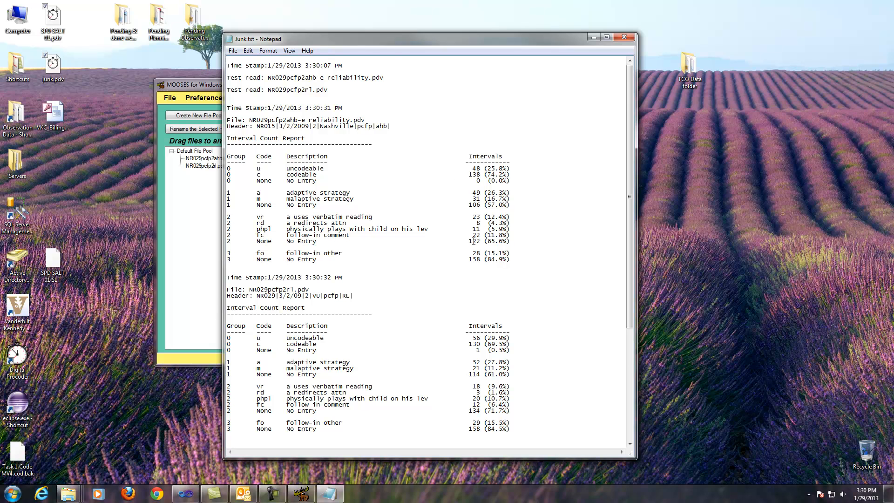
{"action": "scroll", "coordinate": [425, 341], "scroll_direction": "down", "scroll_amount": 9}
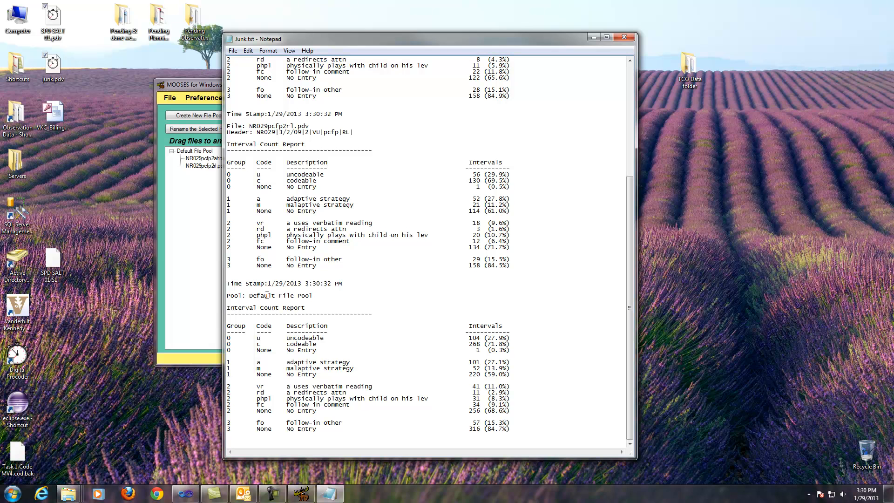
{"action": "left_click", "coordinate": [624, 38]}
- Run the frequency analysis with comma-separated (.csv) output and only Skip to pooled output enabled
{"action": "left_click", "coordinate": [399, 220]}
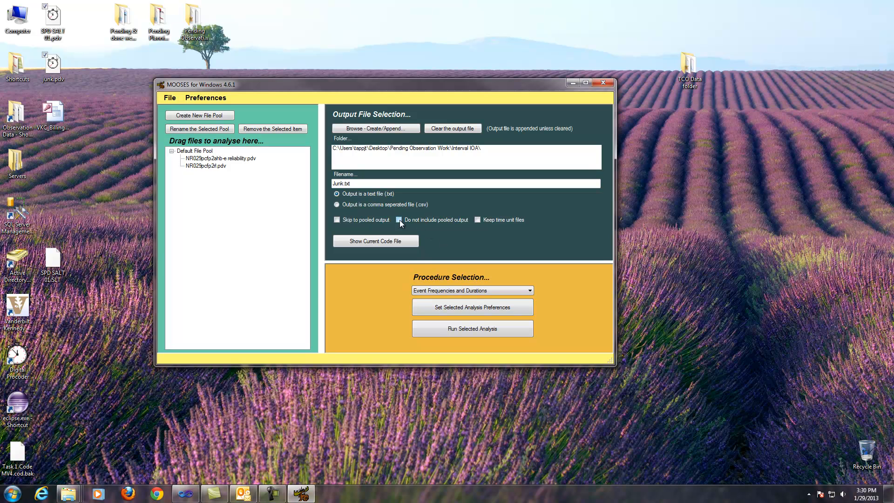
{"action": "left_click", "coordinate": [338, 220]}
{"action": "left_click", "coordinate": [399, 220]}
{"action": "left_click", "coordinate": [462, 327]}
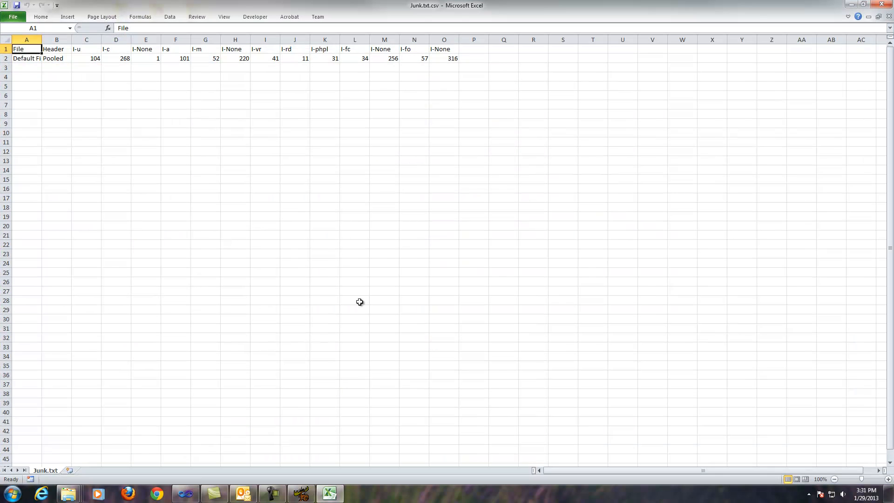
- Fit columns A and B to their contents, examine the pooled interval counts per code, and close the spreadsheet without saving
{"action": "double_click", "coordinate": [72, 37]}
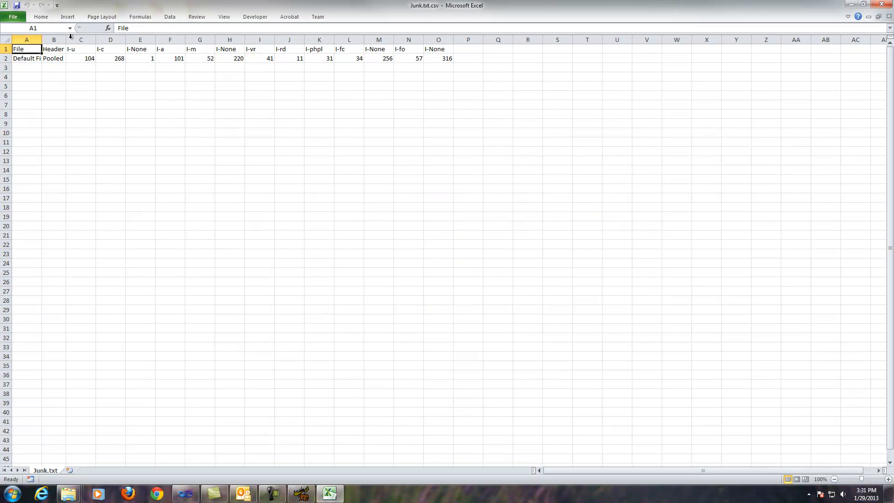
{"action": "double_click", "coordinate": [41, 37]}
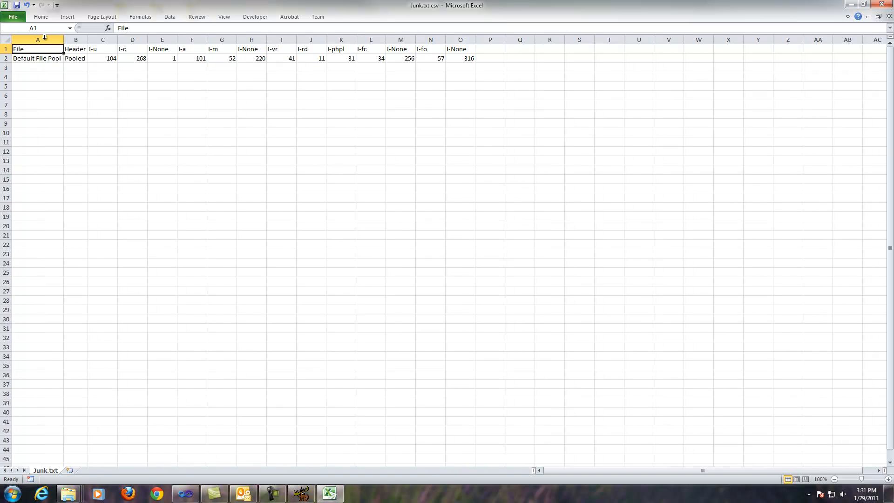
{"action": "left_click", "coordinate": [97, 38]}
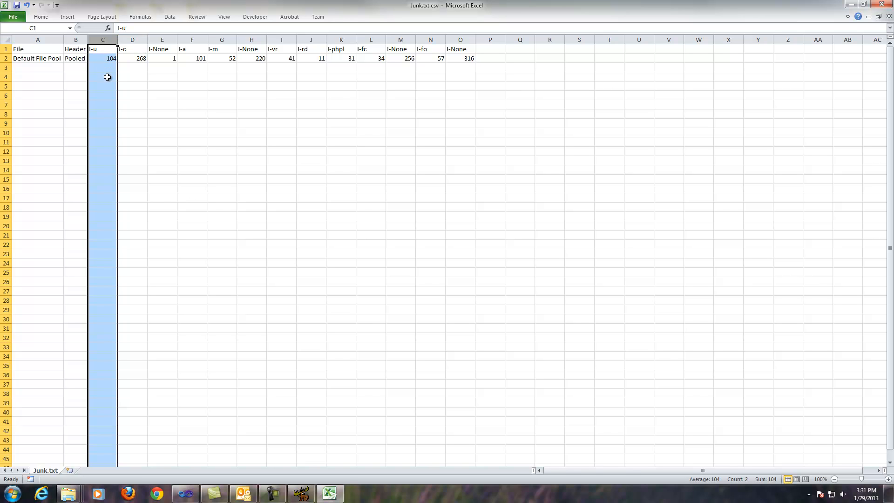
{"action": "left_click", "coordinate": [141, 48]}
{"action": "left_click", "coordinate": [163, 50]}
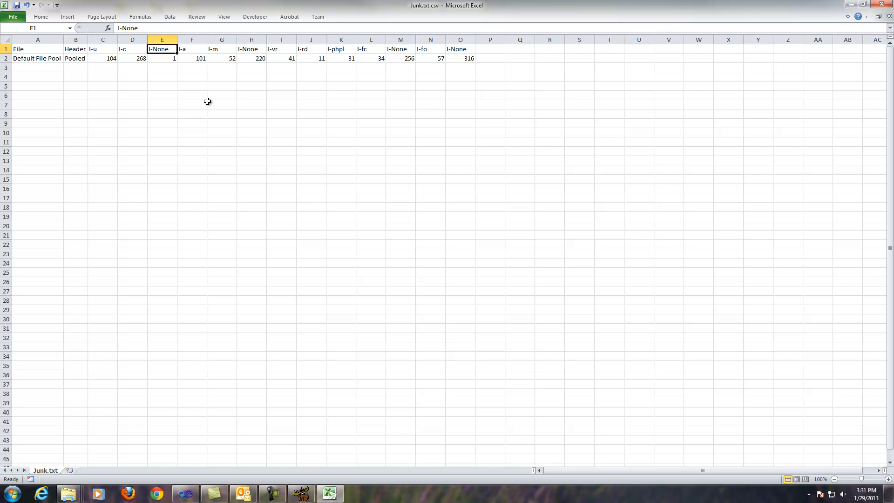
{"action": "left_click", "coordinate": [260, 59]}
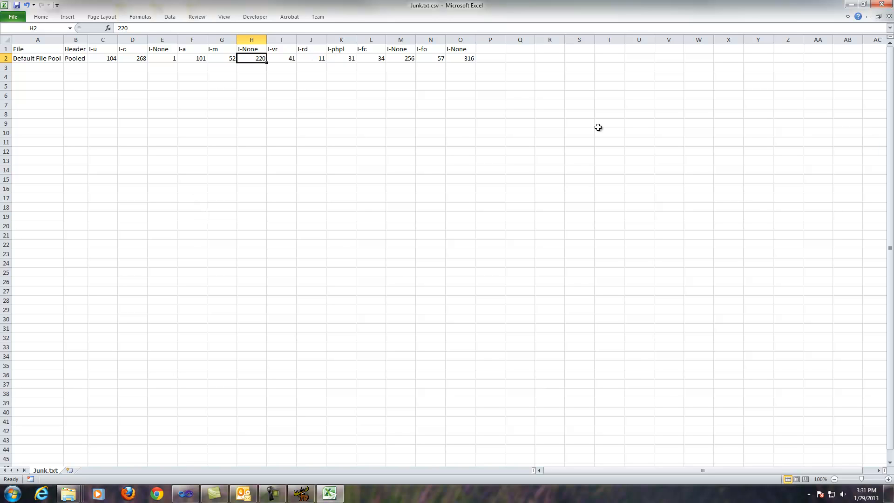
{"action": "left_click", "coordinate": [883, 4]}
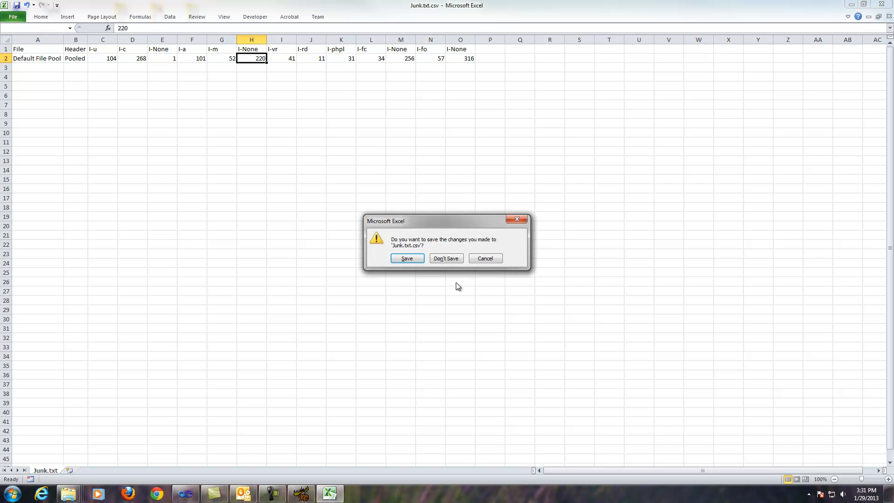
{"action": "left_click", "coordinate": [447, 258]}
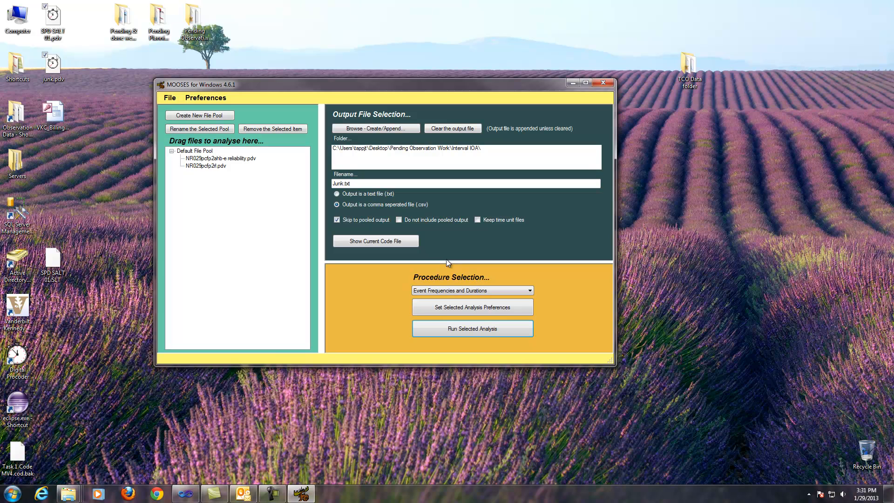
- Load code file 9_08_05 MV4.cod from the Timed Event IOA folder into the code file editor
{"action": "left_click", "coordinate": [205, 99]}
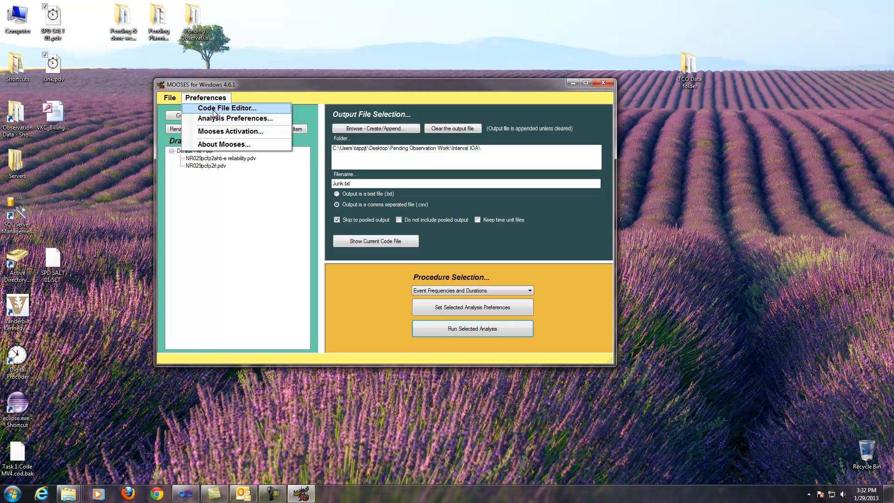
{"action": "left_click", "coordinate": [213, 111]}
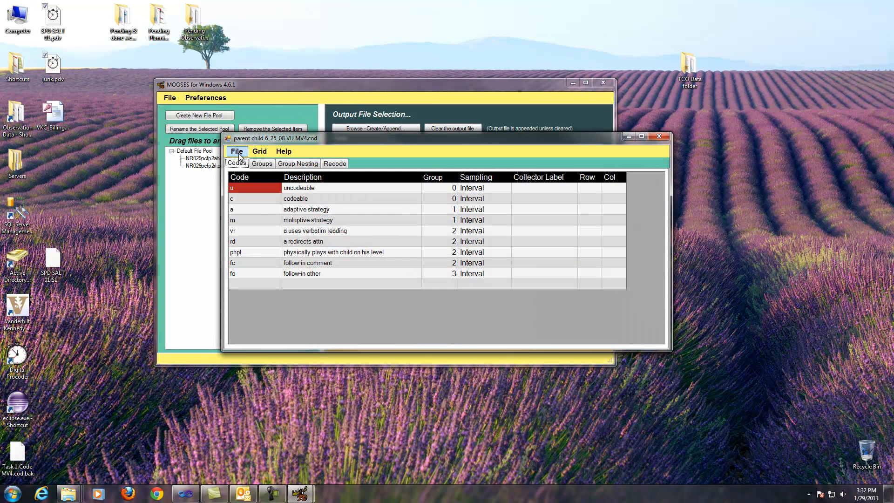
{"action": "left_click", "coordinate": [239, 155]}
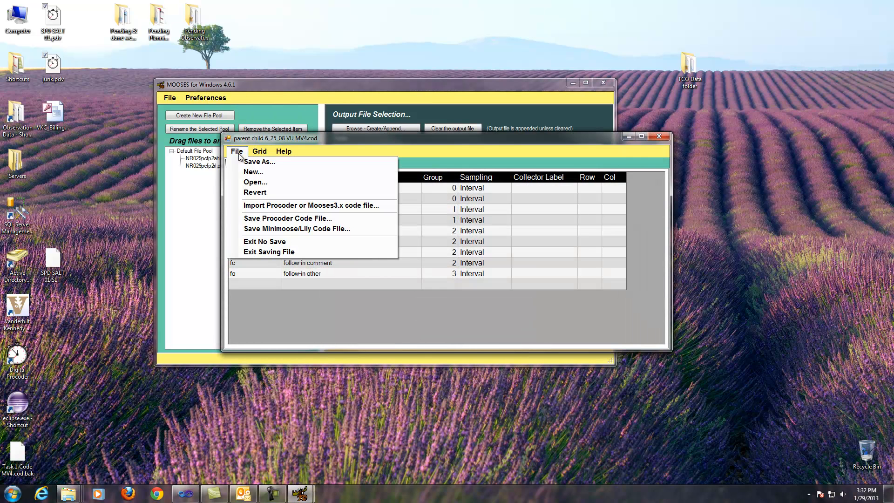
{"action": "left_click", "coordinate": [251, 182]}
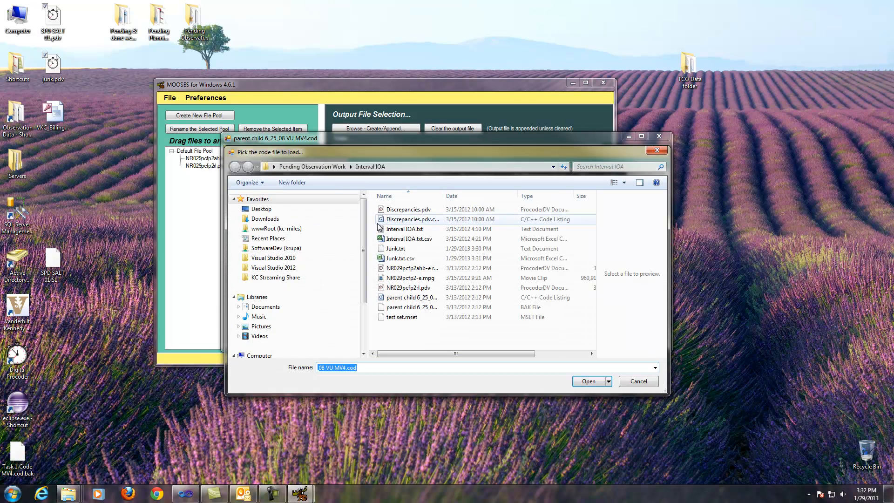
{"action": "left_click", "coordinate": [312, 166]}
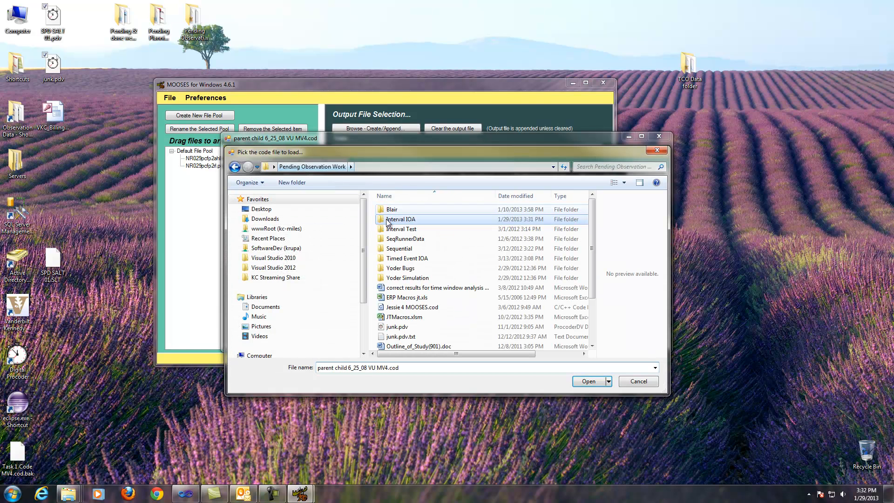
{"action": "double_click", "coordinate": [407, 258]}
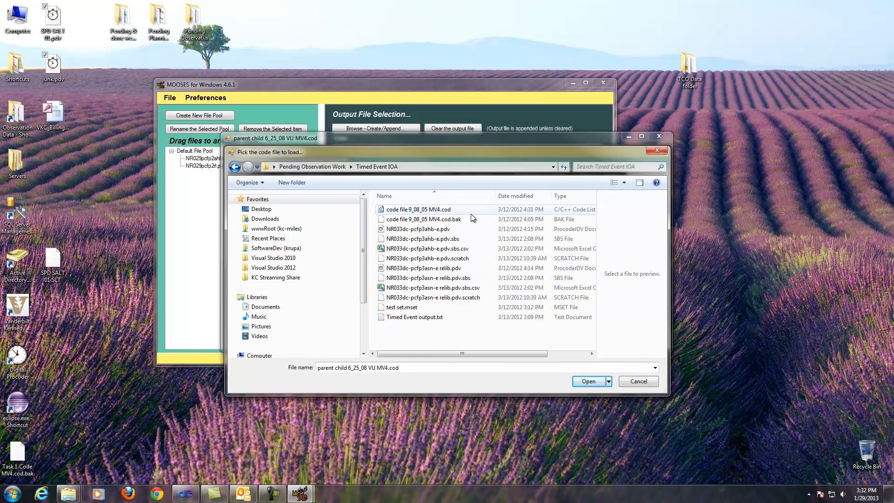
{"action": "double_click", "coordinate": [452, 210]}
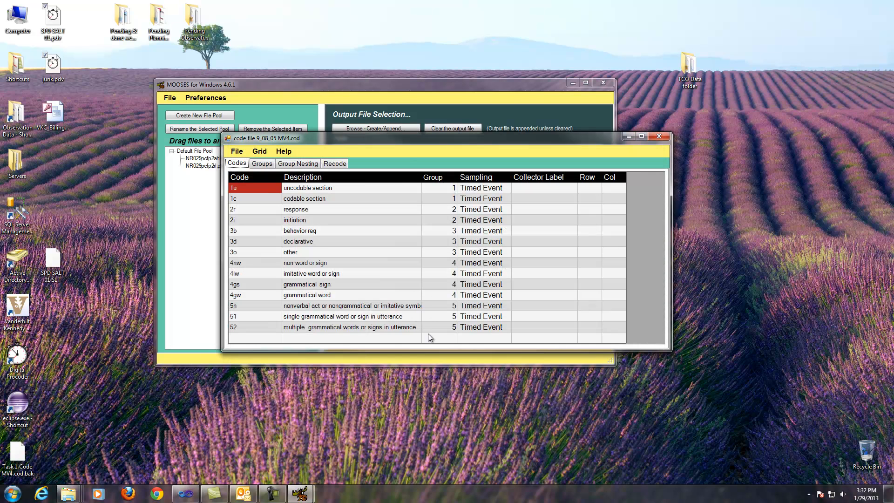
- Review the timed event code file's groups, group nesting and codes, and close the editor
{"action": "left_click", "coordinate": [262, 164]}
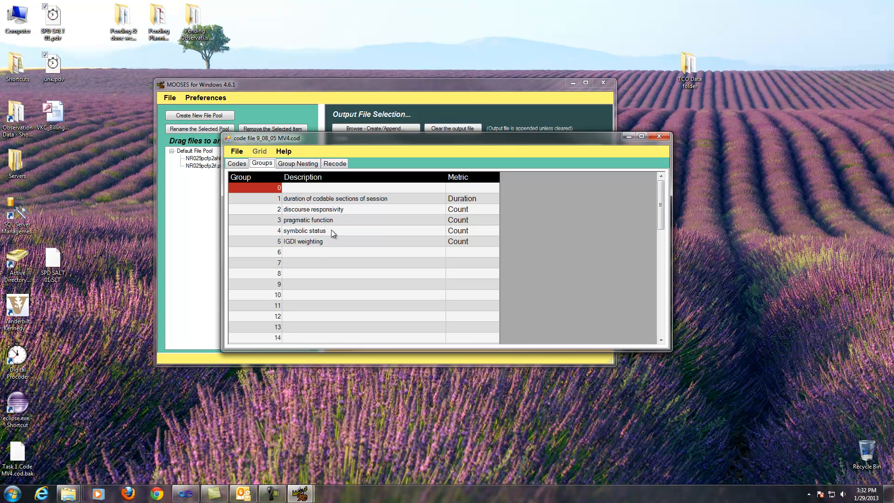
{"action": "key", "text": "Left"}
{"action": "left_click", "coordinate": [306, 165]}
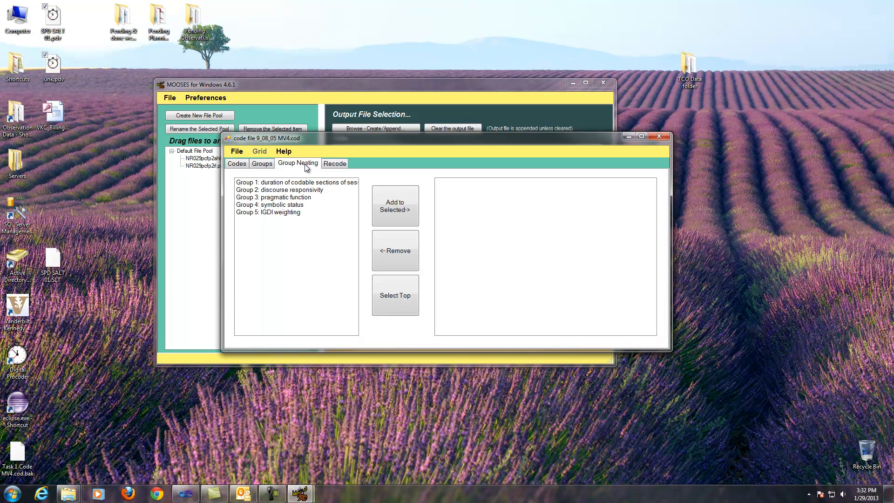
{"action": "left_click", "coordinate": [261, 165]}
{"action": "left_click", "coordinate": [238, 165]}
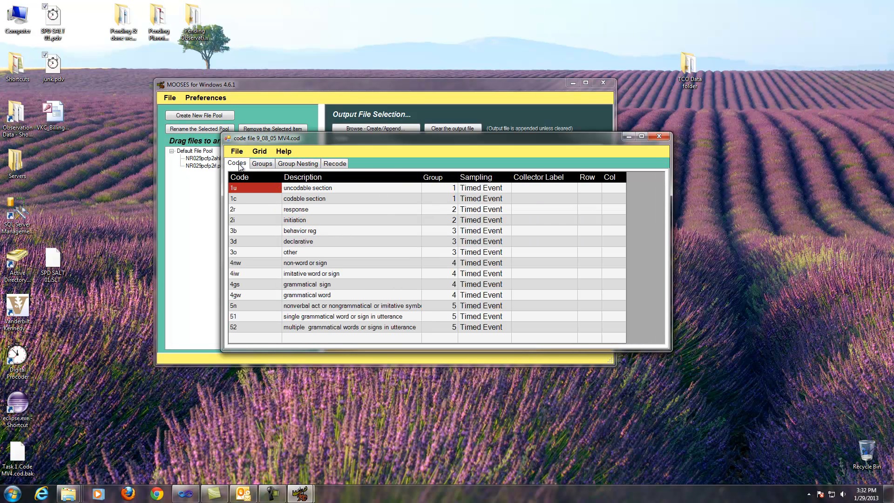
{"action": "left_click", "coordinate": [659, 137]}
- Remove both interval data files, NR029pcfp2ahb-e reliability.pdv and NR029pcfp2rl.pdv, from the Default File Pool
{"action": "left_click", "coordinate": [233, 160]}
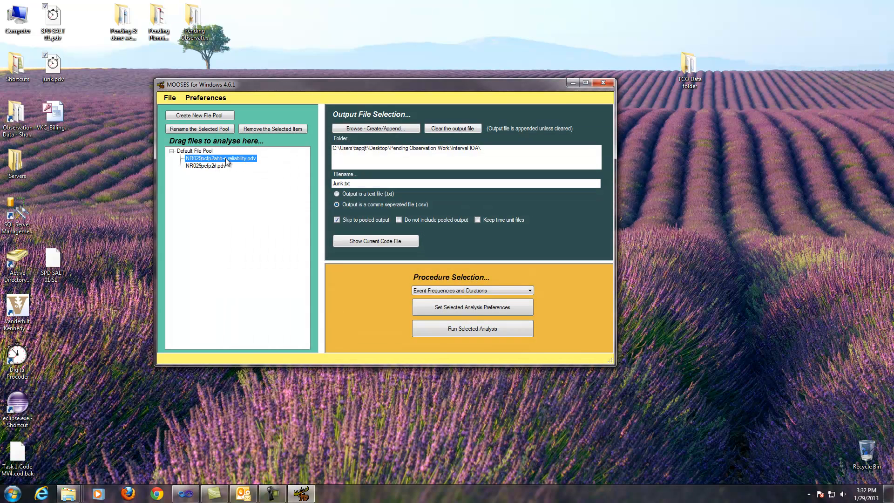
{"action": "left_click", "coordinate": [267, 128]}
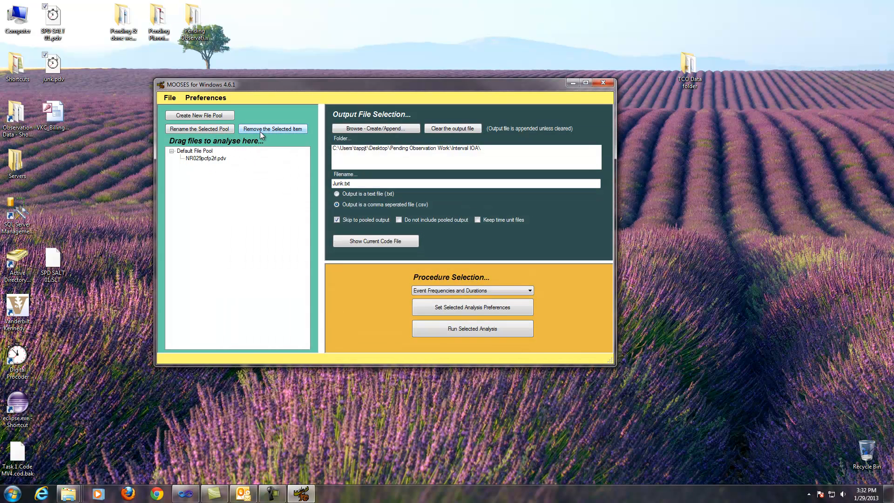
{"action": "left_click", "coordinate": [221, 159]}
{"action": "left_click", "coordinate": [258, 128]}
{"action": "left_click", "coordinate": [124, 30]}
{"action": "double_click", "coordinate": [124, 32]}
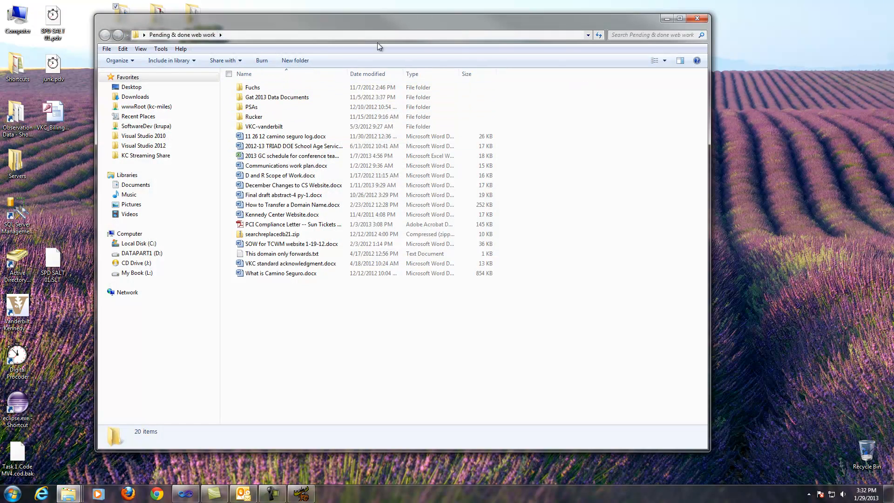
{"action": "left_click", "coordinate": [697, 19]}
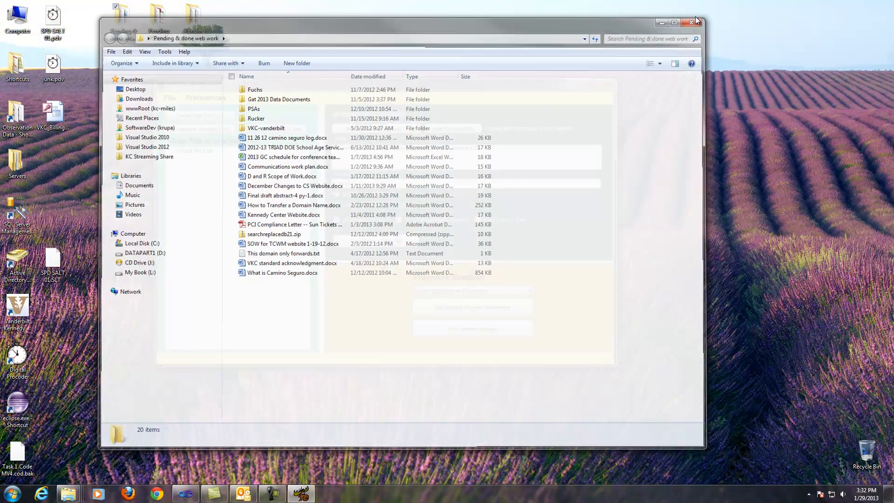
{"action": "left_click", "coordinate": [163, 16]}
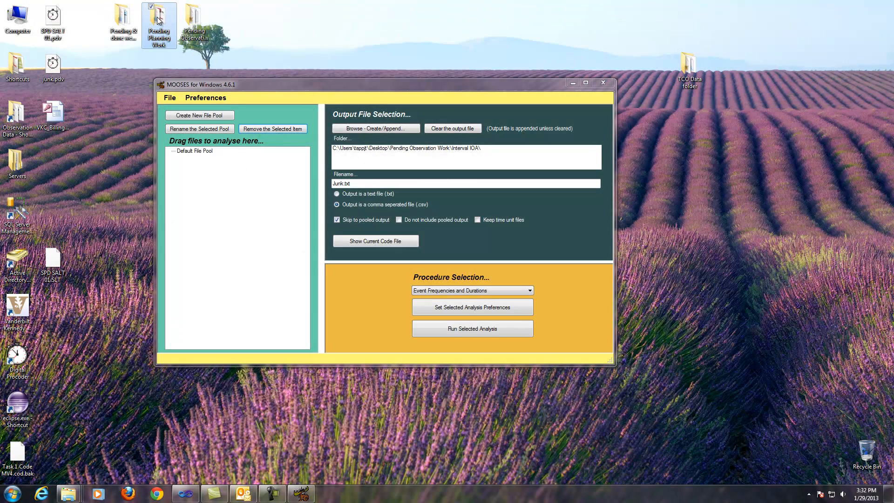
- Add NR033dc-pcfp3ahb-e.pdv and NR033dc-pcfp3asn-e relib.pdv from Pending Observation Work's Timed Event IOA folder to the Default File Pool, and close the folder
{"action": "double_click", "coordinate": [193, 18]}
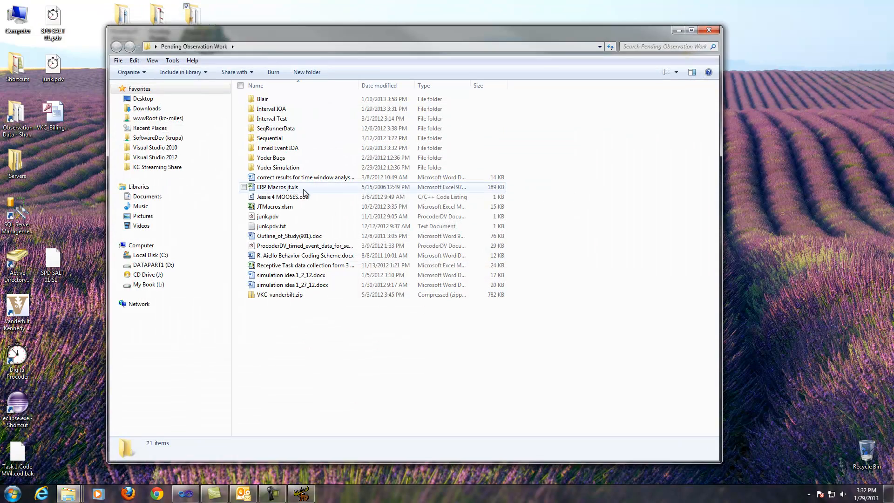
{"action": "double_click", "coordinate": [285, 149]}
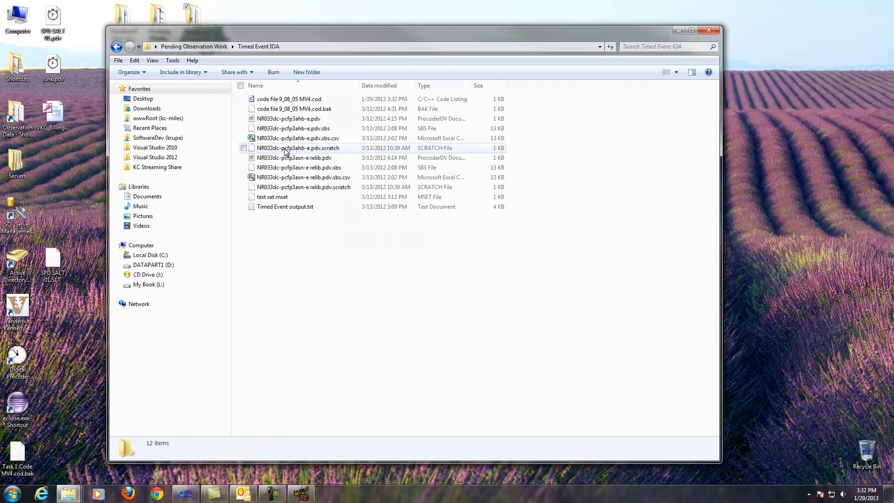
{"action": "left_click_drag", "start_coordinate": [332, 37], "coordinate": [689, 41]}
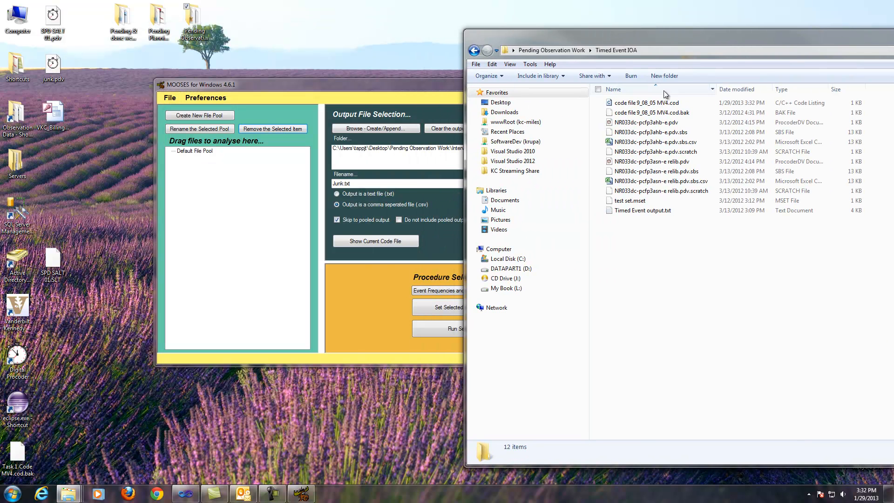
{"action": "left_click_drag", "start_coordinate": [648, 122], "coordinate": [288, 220]}
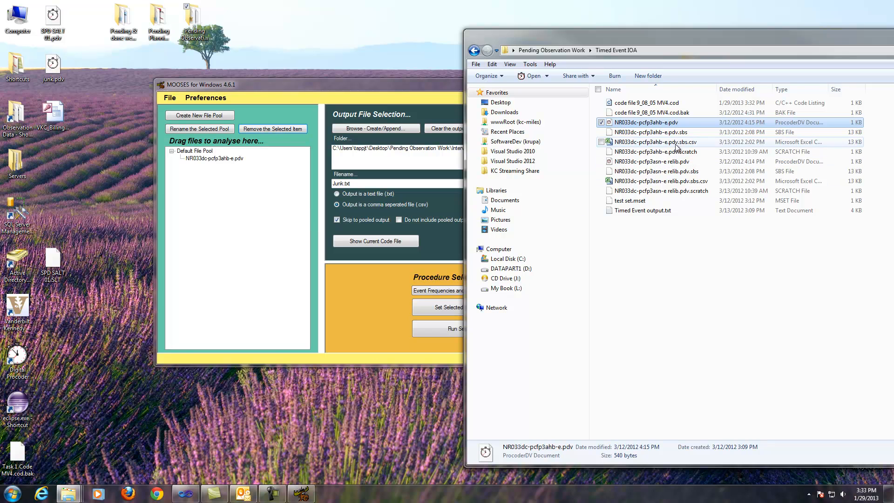
{"action": "left_click_drag", "start_coordinate": [682, 164], "coordinate": [222, 225]}
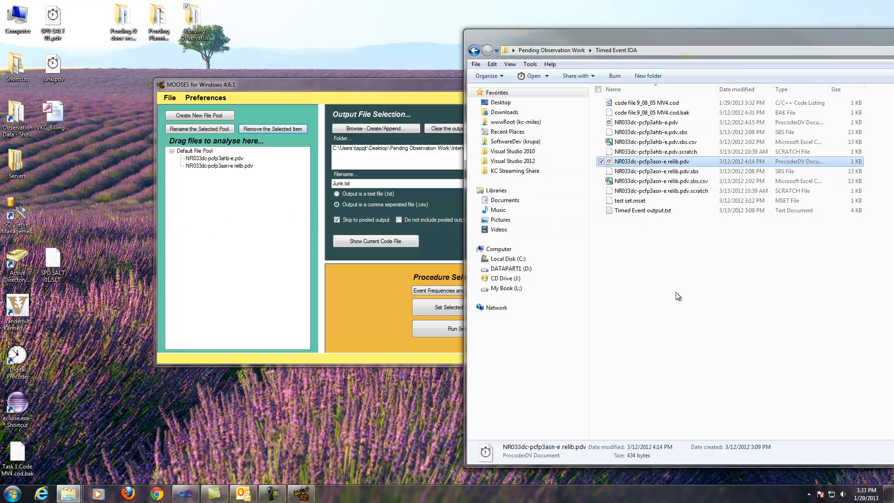
{"action": "left_click_drag", "start_coordinate": [632, 35], "coordinate": [385, 27]}
{"action": "left_click", "coordinate": [819, 26]}
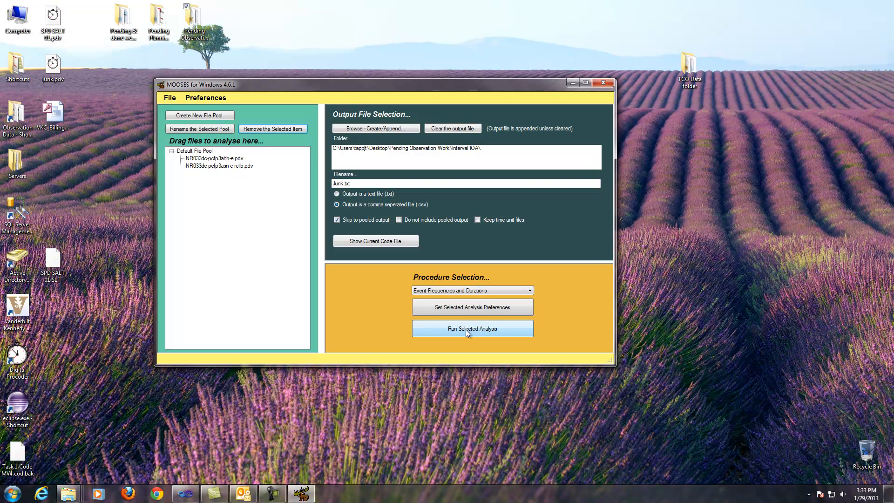
- Save the analysis preferences with Procoder (.pdv) input, times converted to seconds and the fixed interval data option off
{"action": "left_click", "coordinate": [464, 311]}
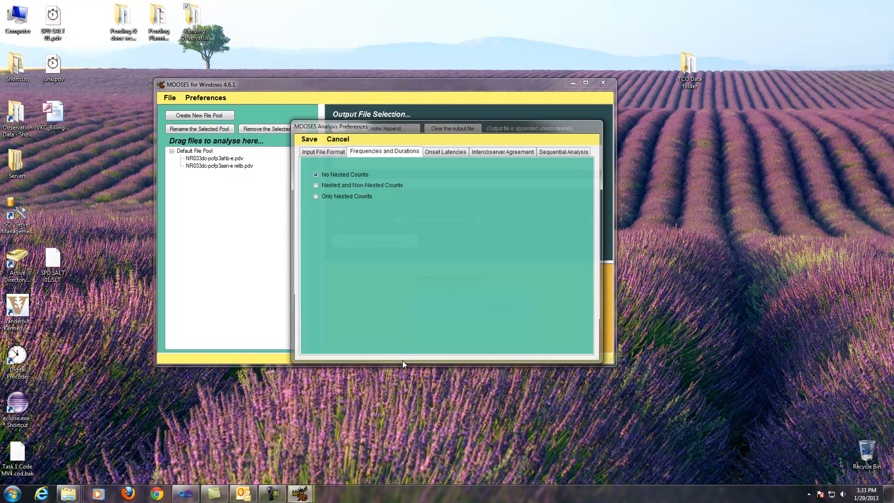
{"action": "left_click", "coordinate": [327, 153]}
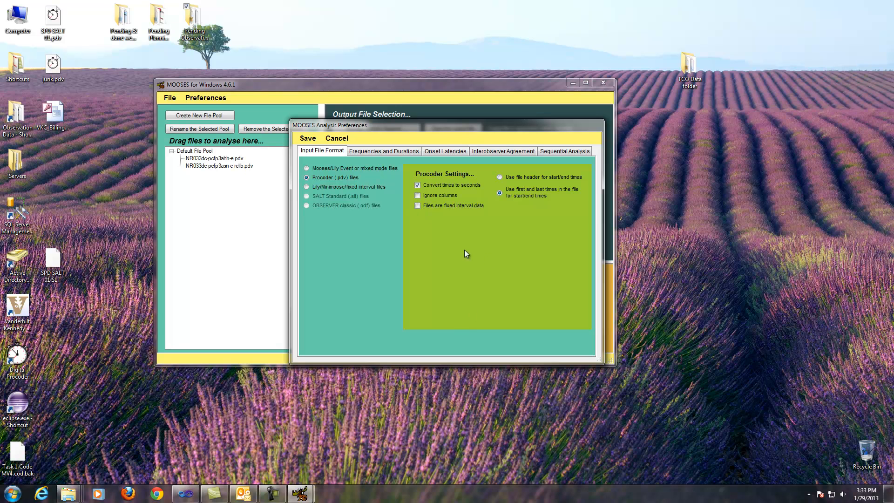
{"action": "left_click", "coordinate": [307, 139]}
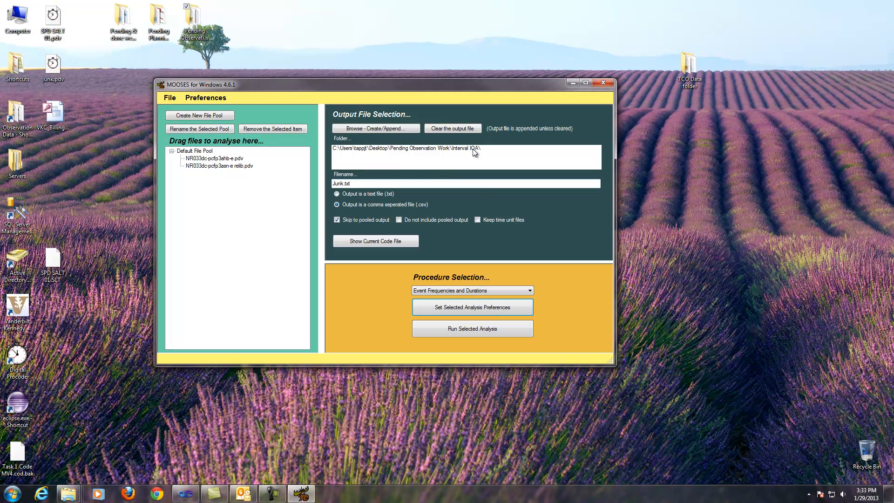
- Clear the current output file and run Event Frequencies and Durations as text (.txt) with only Do not include pooled output enabled
{"action": "left_click", "coordinate": [454, 127]}
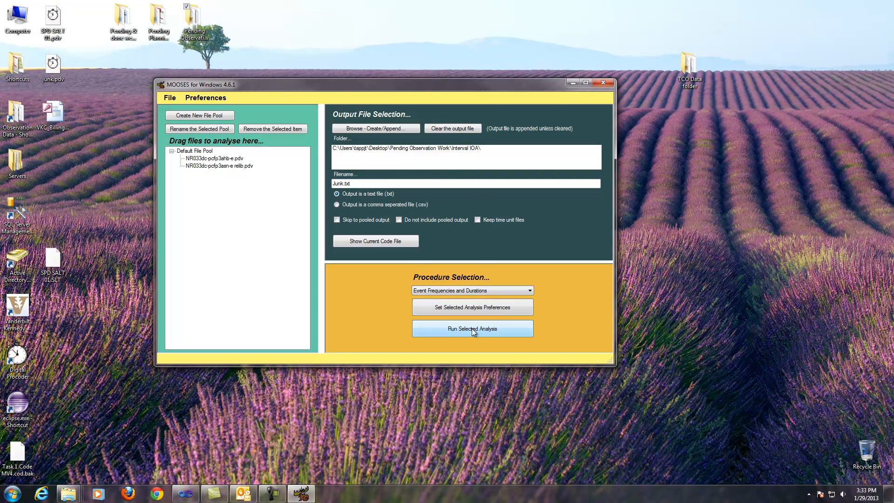
{"action": "left_click", "coordinate": [399, 221]}
{"action": "left_click", "coordinate": [472, 329]}
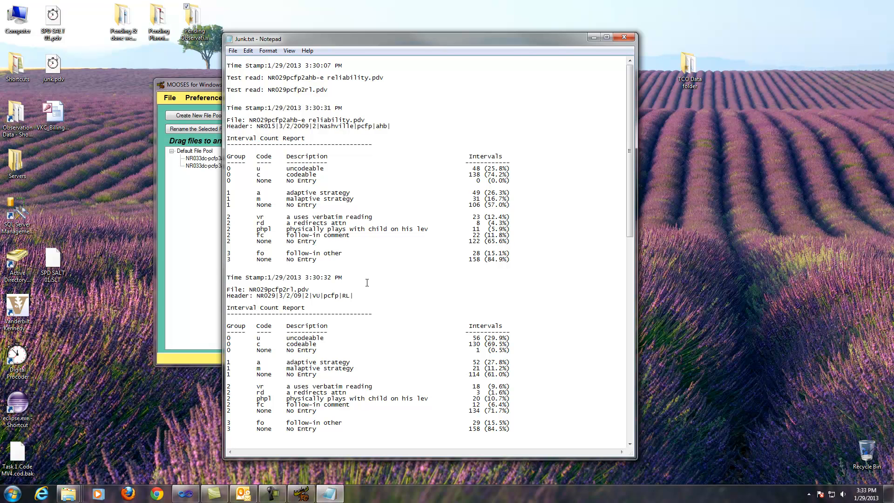
- Examine the timed event frequency and duration reports below the earlier interval reports in Junk.txt, and close the file
{"action": "scroll", "coordinate": [367, 283], "scroll_direction": "down", "scroll_amount": 20}
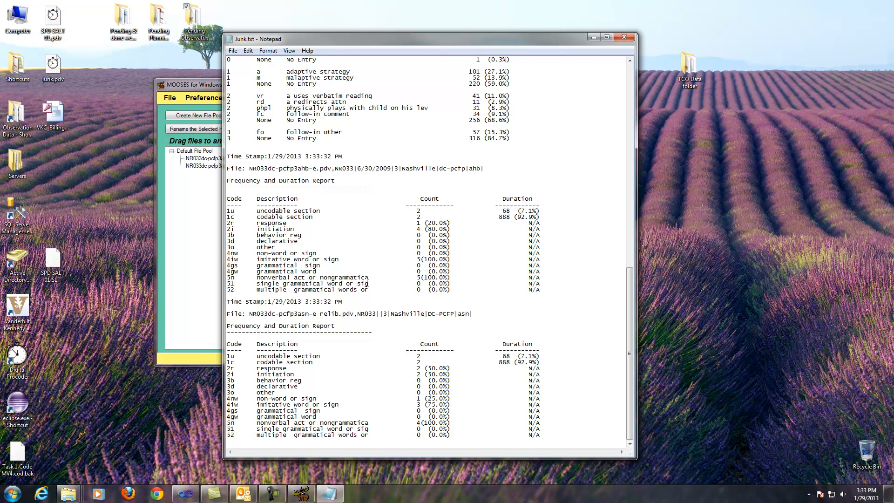
{"action": "scroll", "coordinate": [367, 282], "scroll_direction": "up", "scroll_amount": 17}
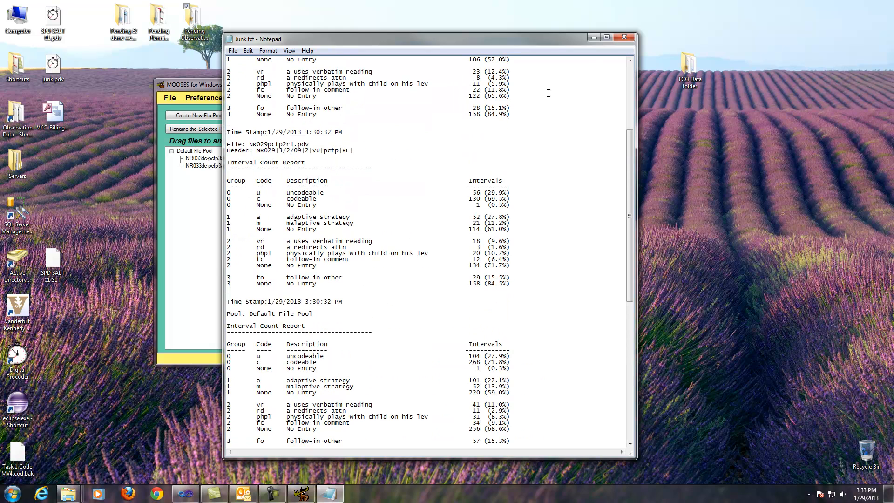
{"action": "left_click", "coordinate": [624, 37]}
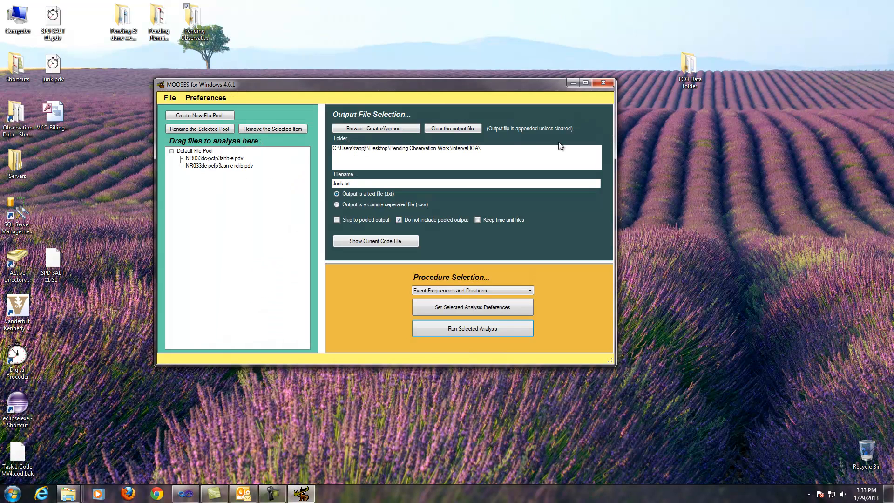
- Clear the text output file and rerun the frequency and duration analysis, closing the fresh Junk.txt report after reviewing it
{"action": "left_click", "coordinate": [456, 128]}
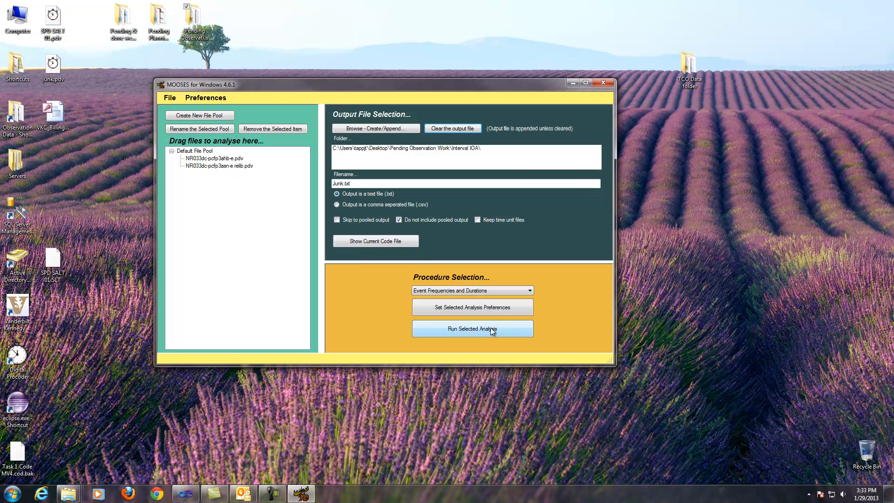
{"action": "left_click", "coordinate": [464, 329]}
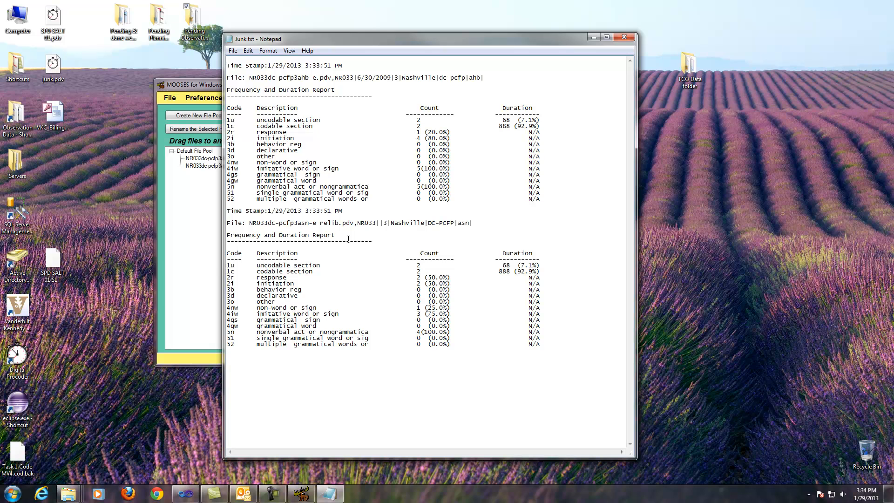
{"action": "left_click", "coordinate": [624, 37]}
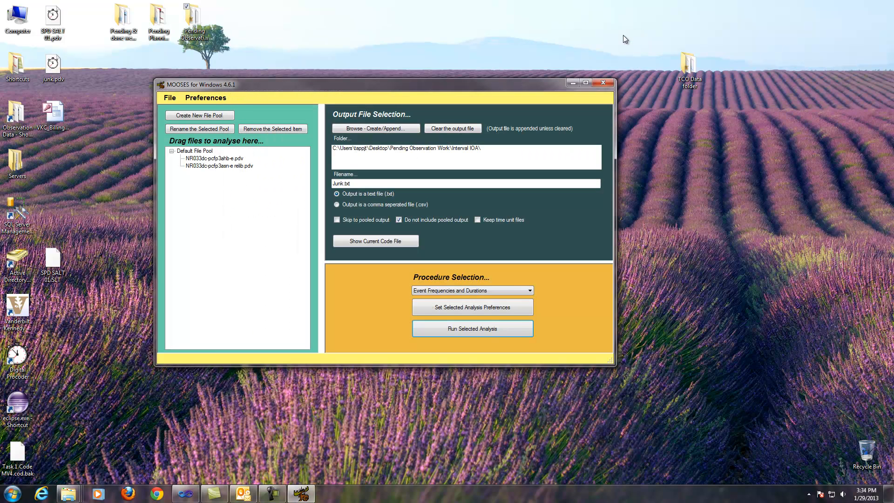
{"action": "left_click", "coordinate": [390, 204]}
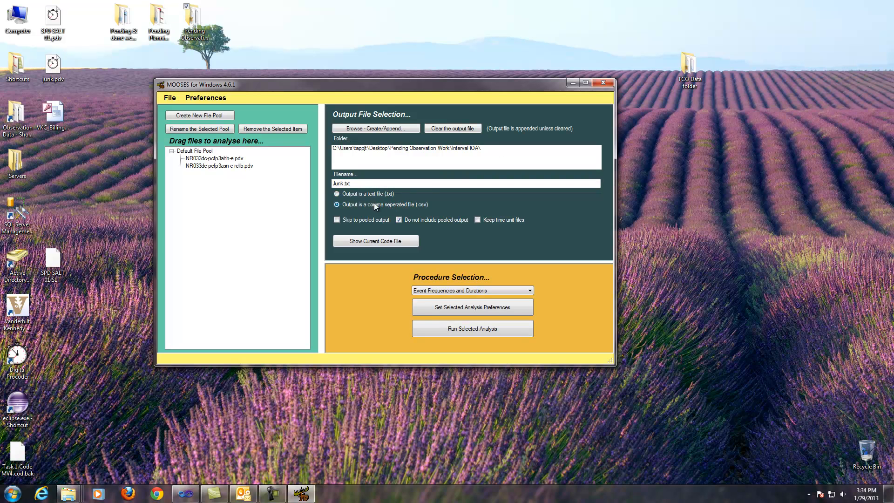
{"action": "left_click", "coordinate": [343, 195]}
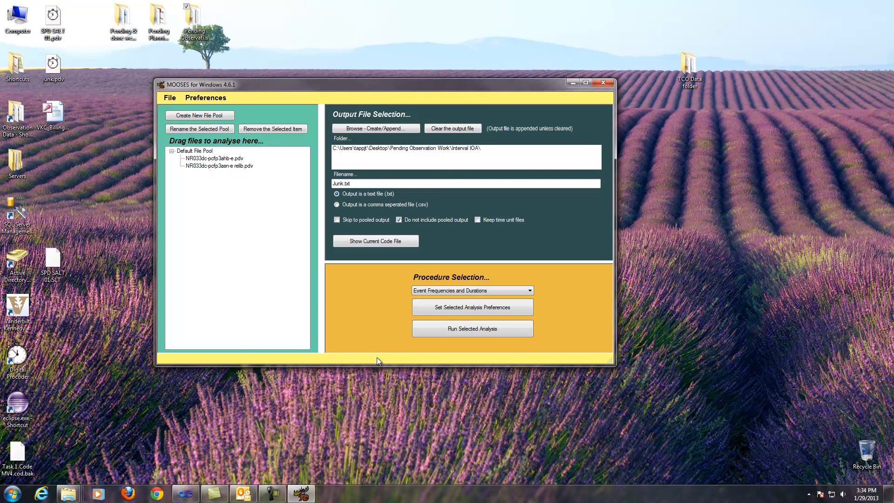